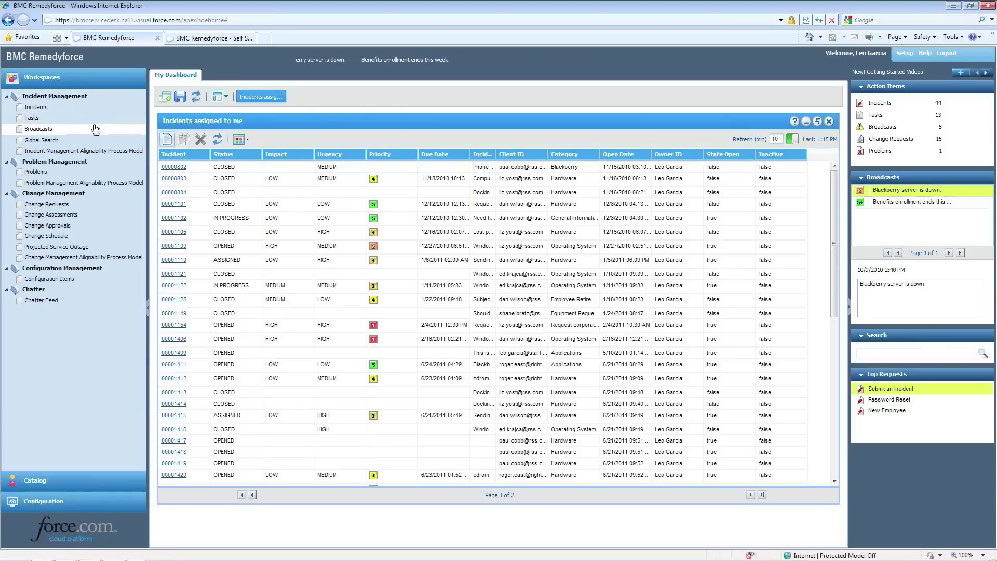
Browse the incident management process model, drilling into the Support Request Assignment procedure
click(49, 129)
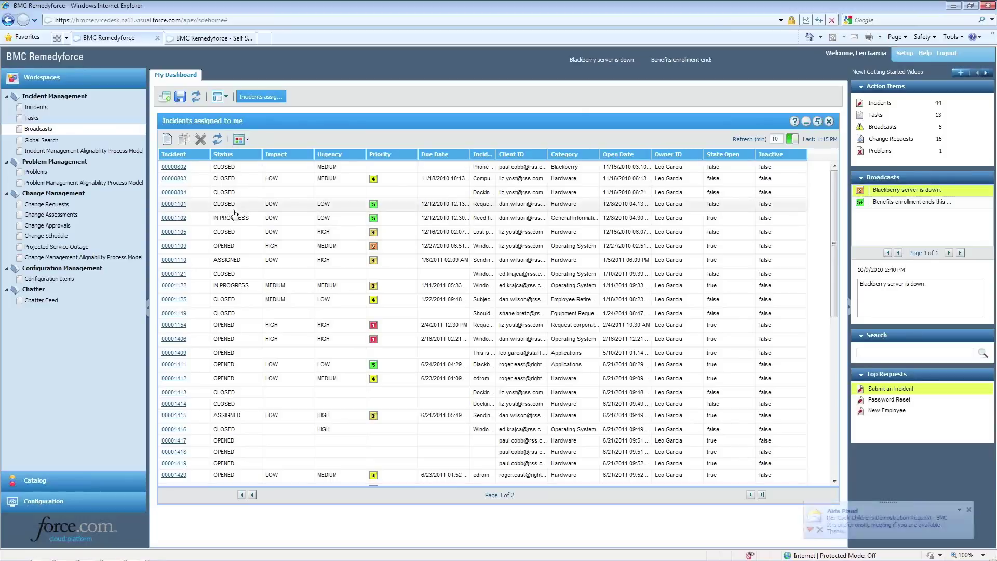
click(69, 151)
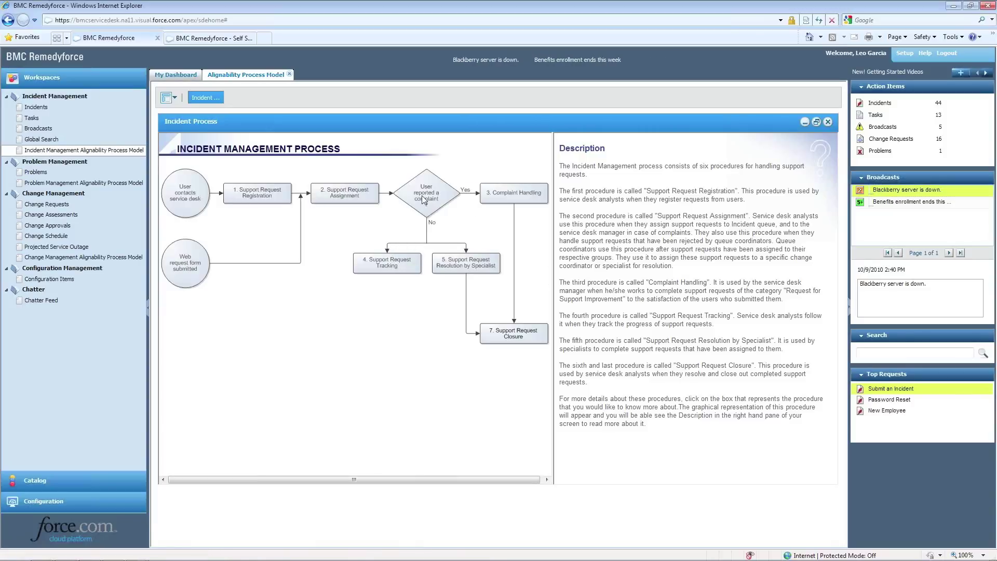
right_click(358, 196)
click(351, 197)
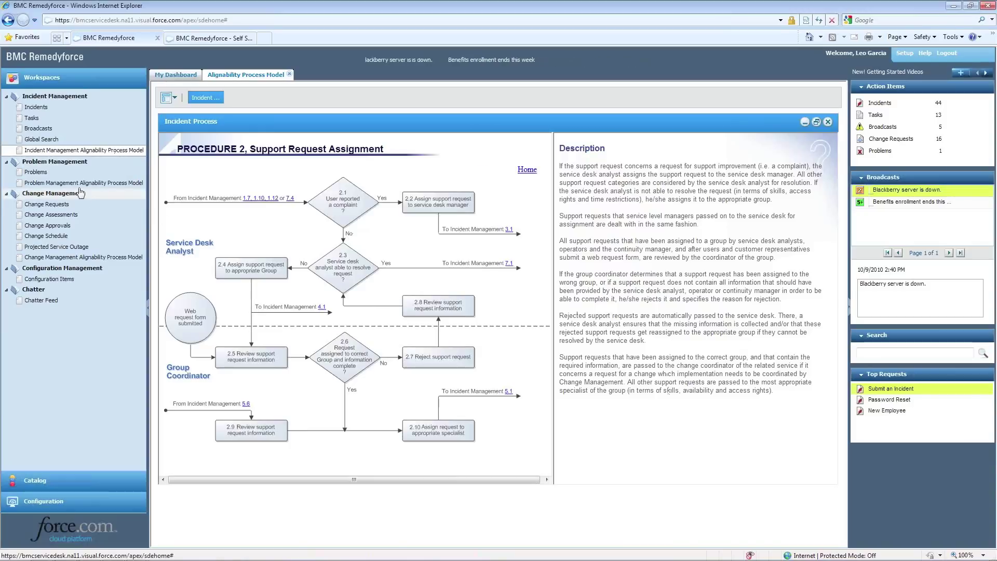
click(290, 76)
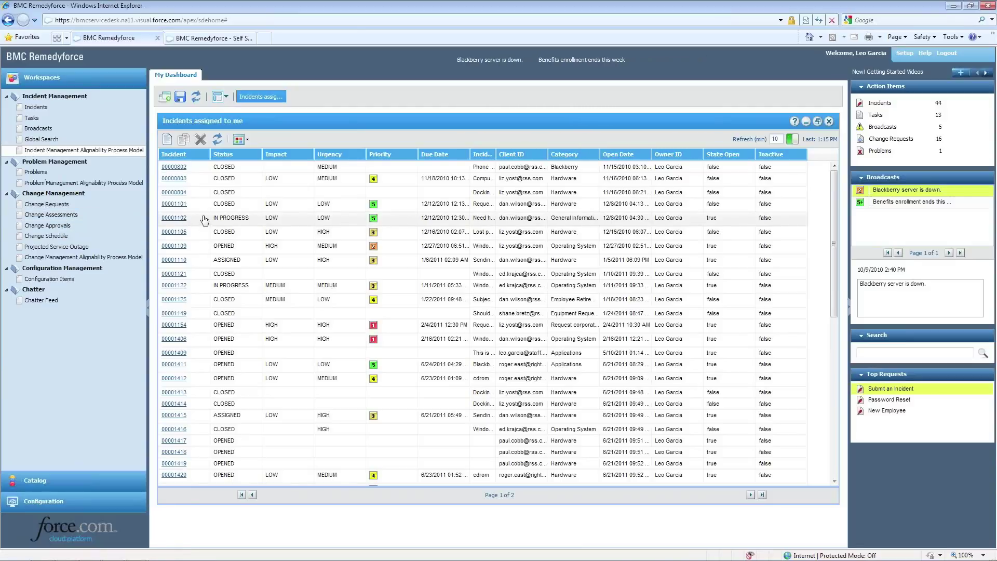
Create a new incident for the looked-up client, category Network, description 'Describe issue'
click(168, 139)
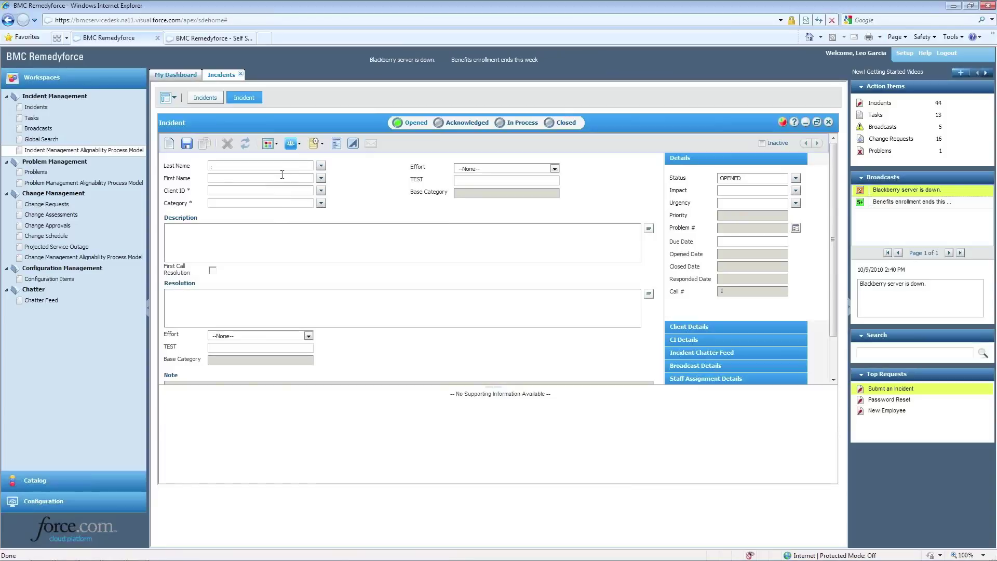
click(321, 166)
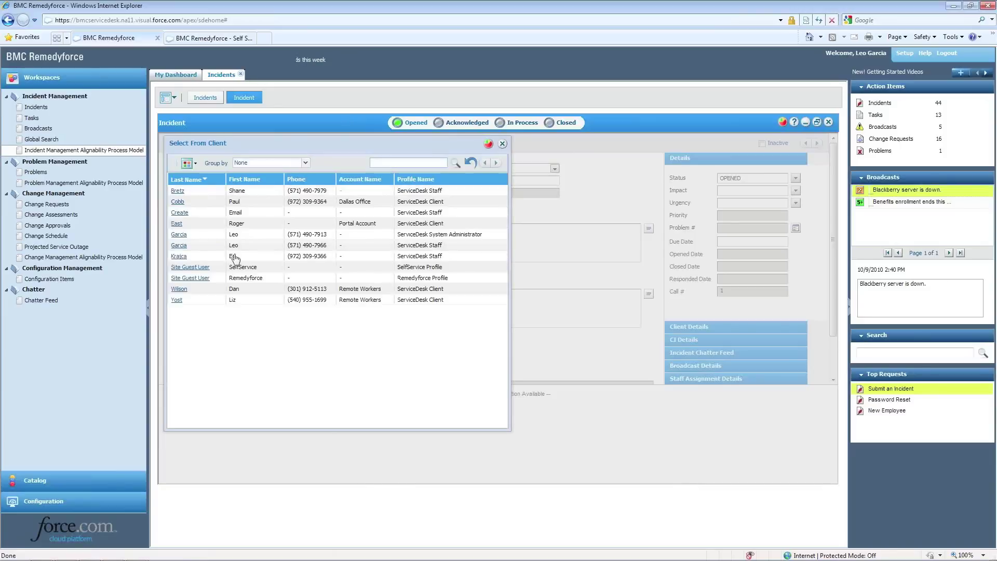
click(179, 246)
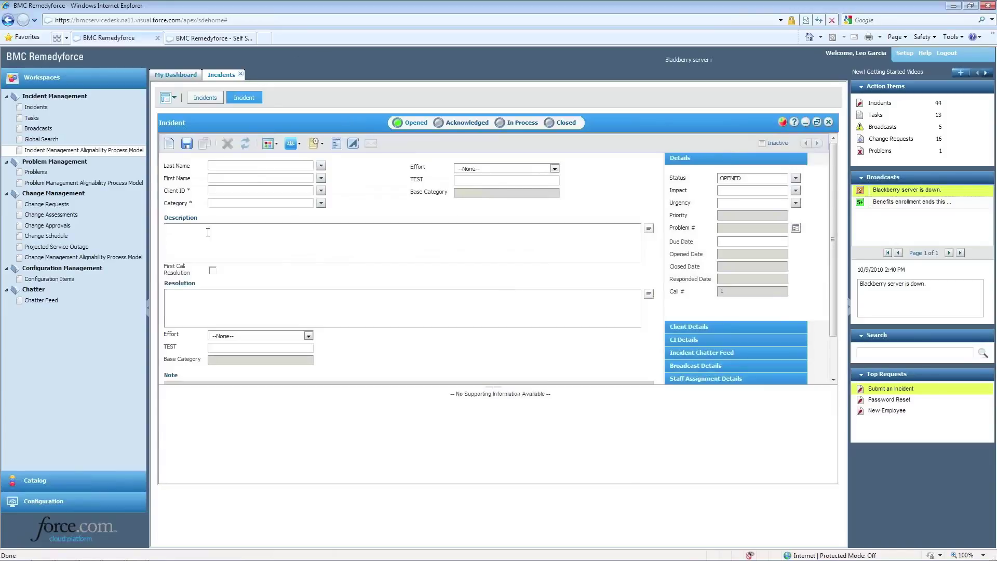
mouse_move(282, 192)
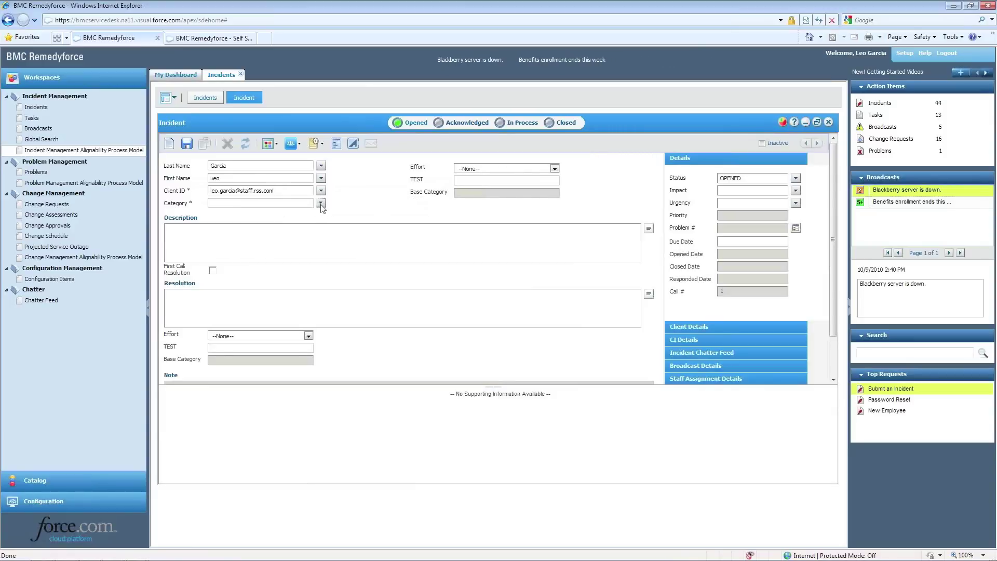
click(321, 203)
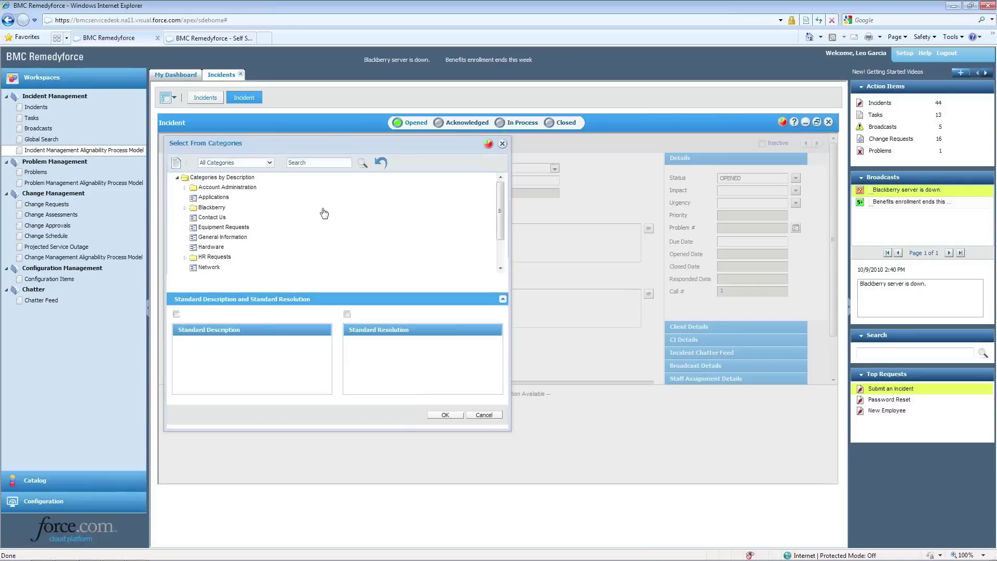
double_click(202, 269)
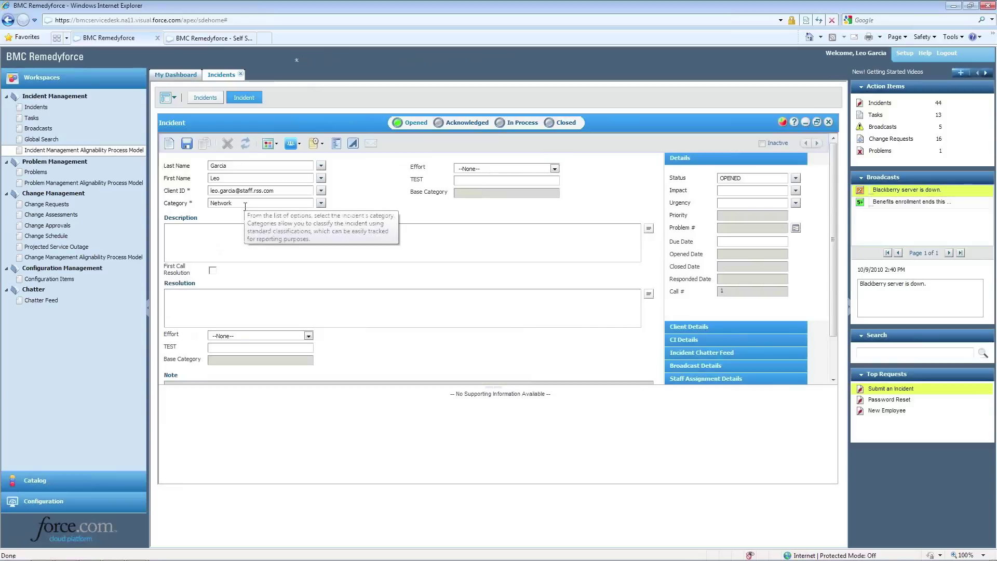
click(197, 232)
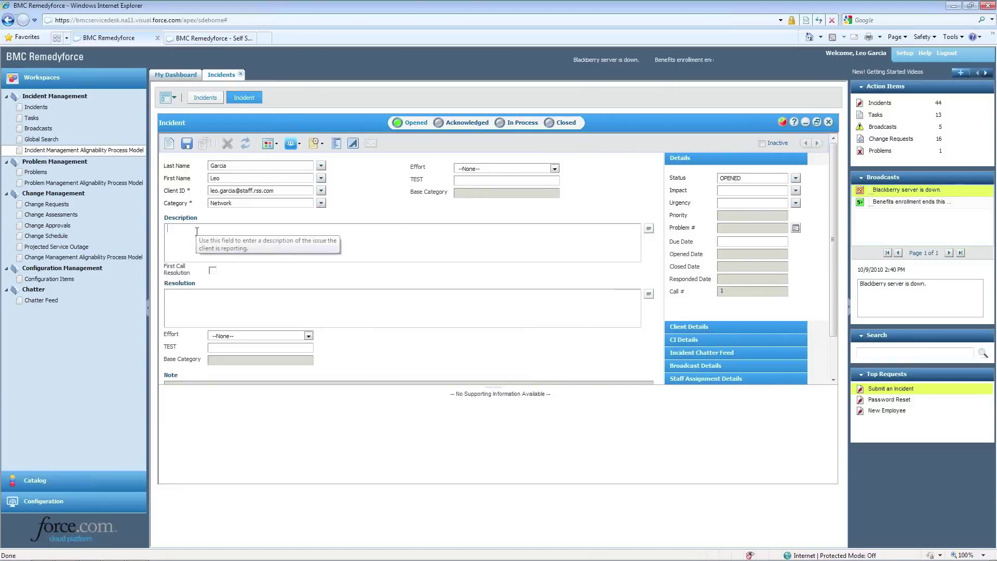
text(Describe )
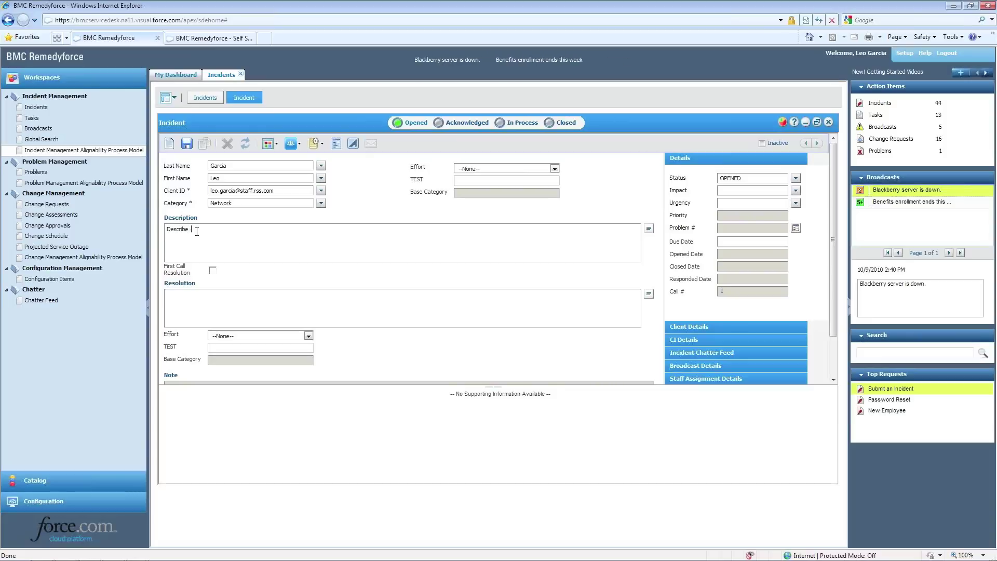
text(issue)
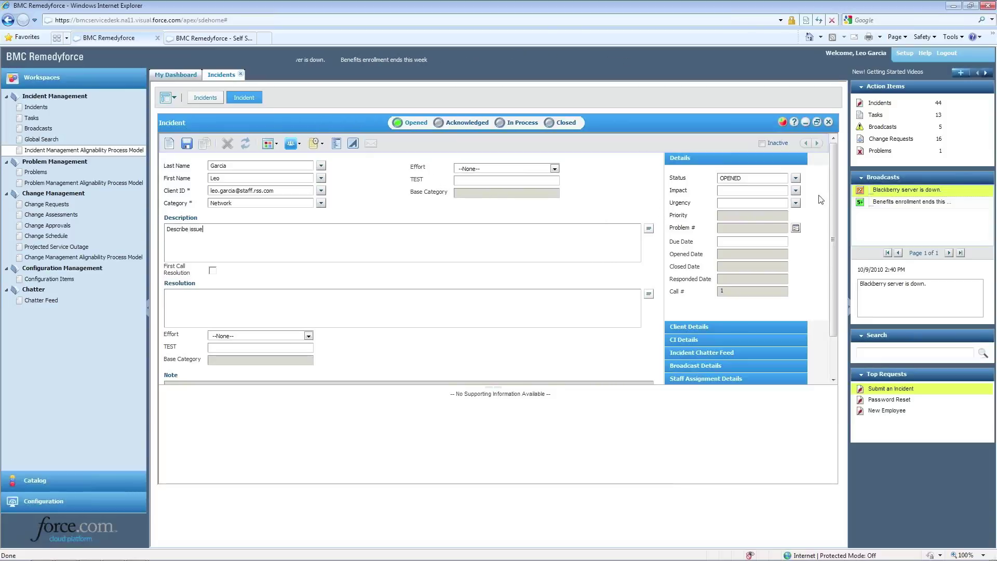
click(795, 192)
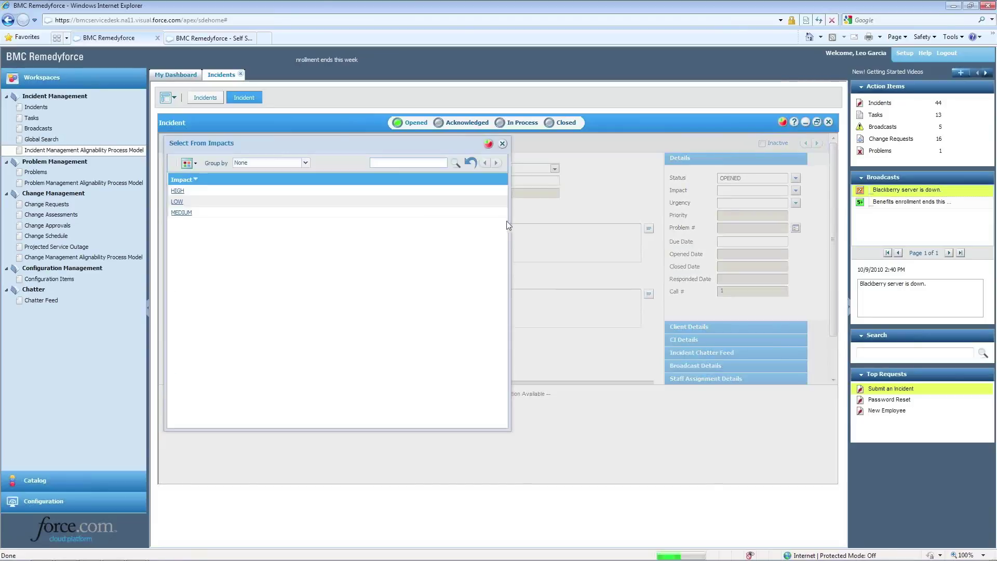
Set Impact and Urgency to LOW and save the incident as #00001456
click(177, 203)
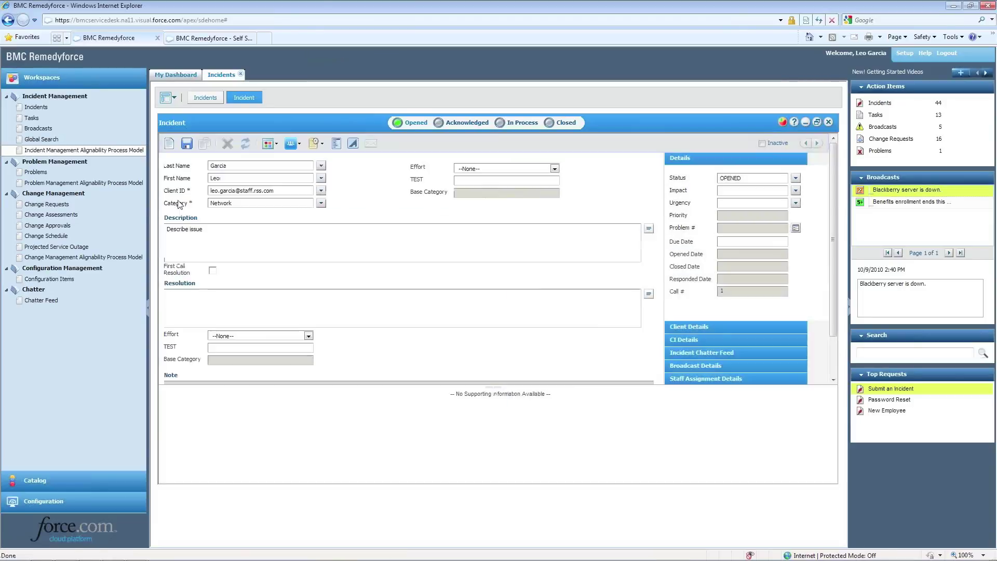
click(796, 203)
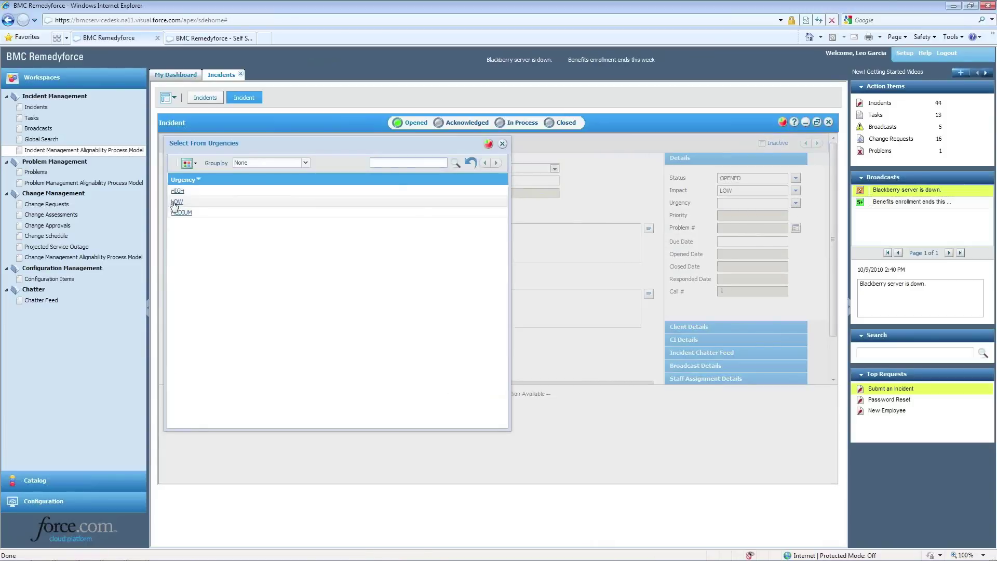
double_click(177, 207)
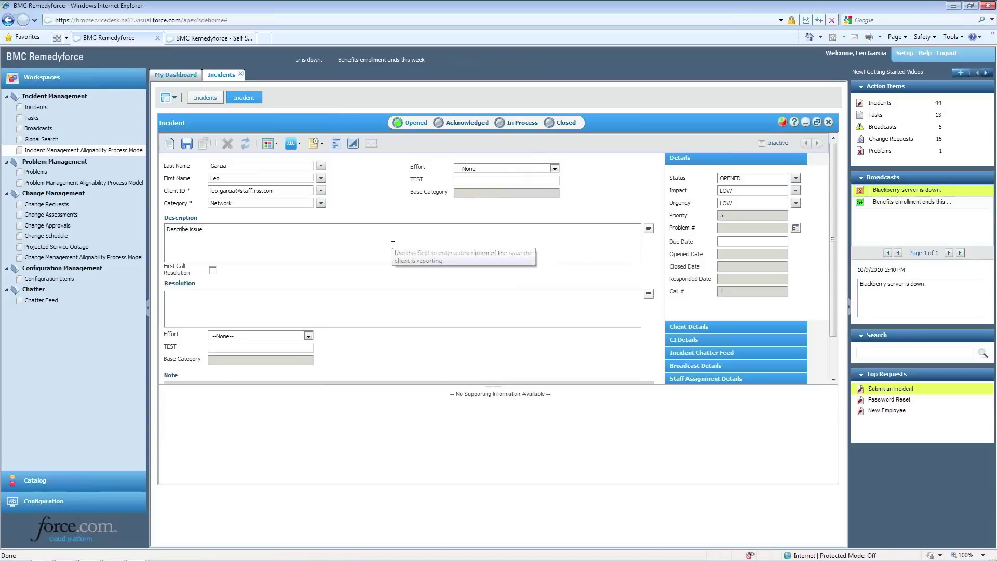
click(187, 145)
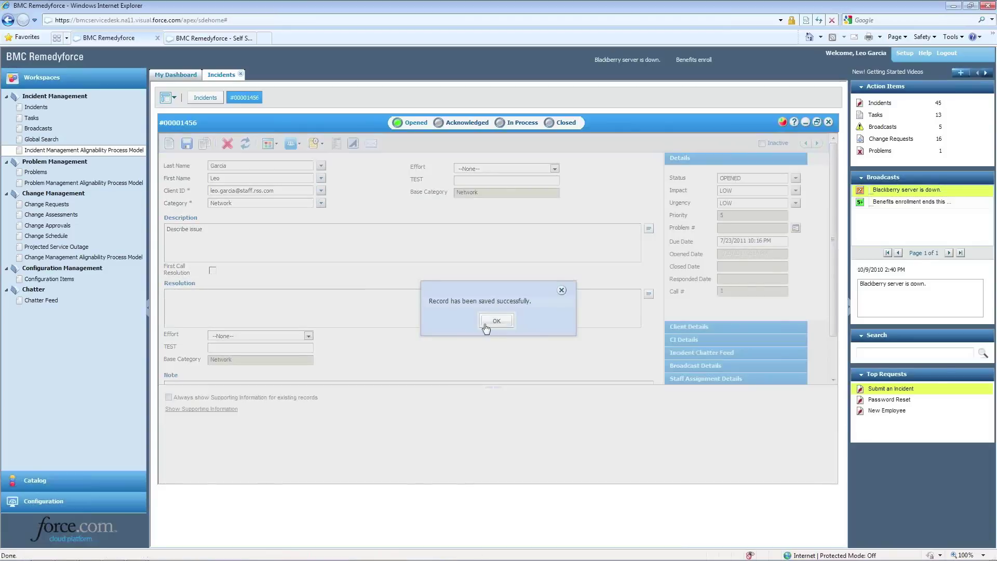
click(487, 324)
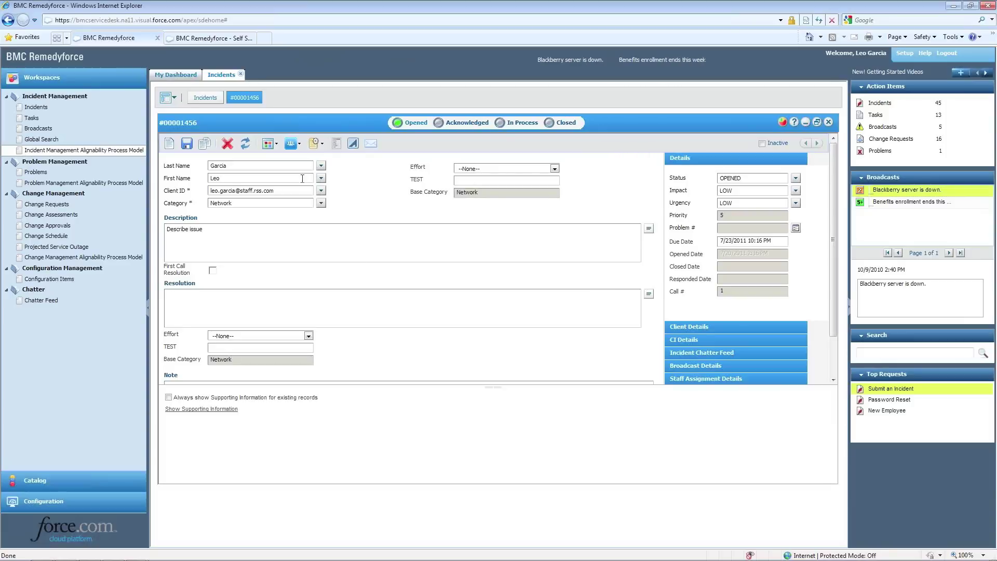
Link configuration item HP ProBook 4710S.006 to the incident and view its supporting information and audit trail
click(300, 145)
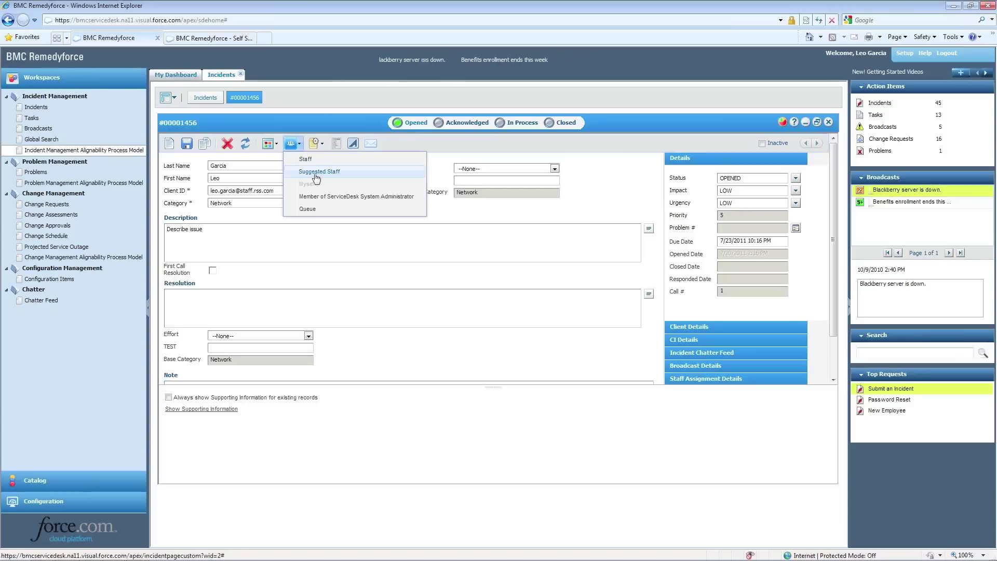
click(358, 252)
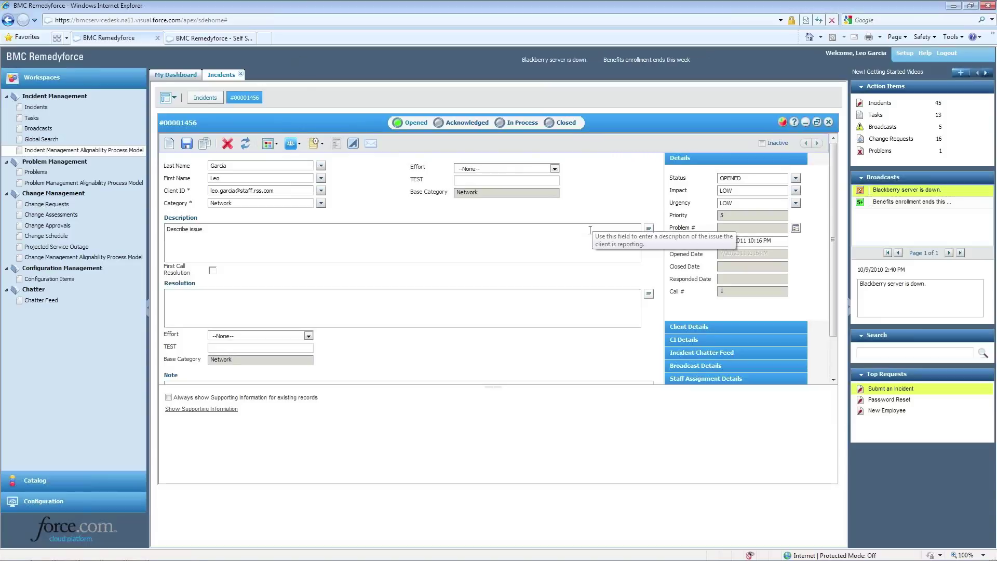
click(674, 327)
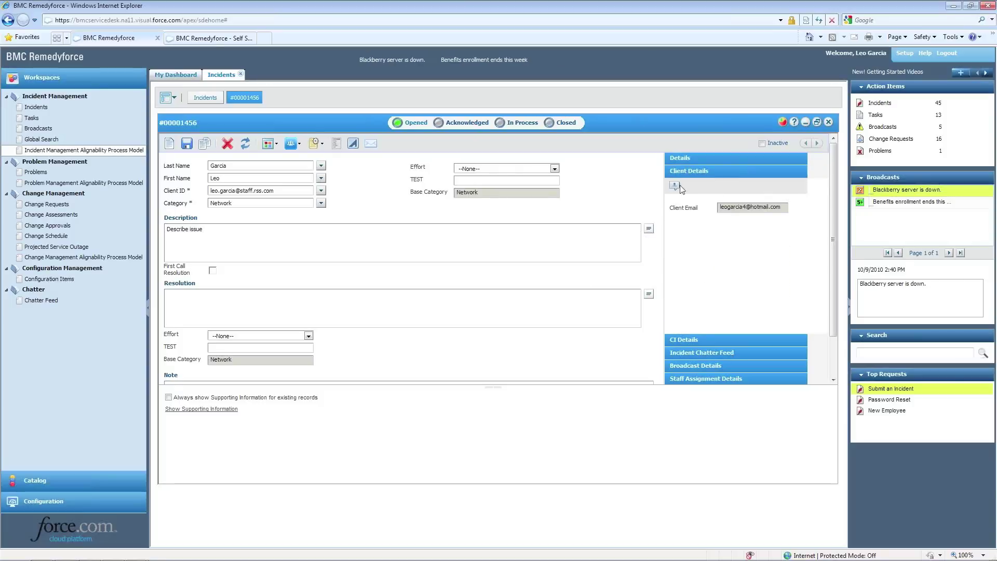
click(688, 340)
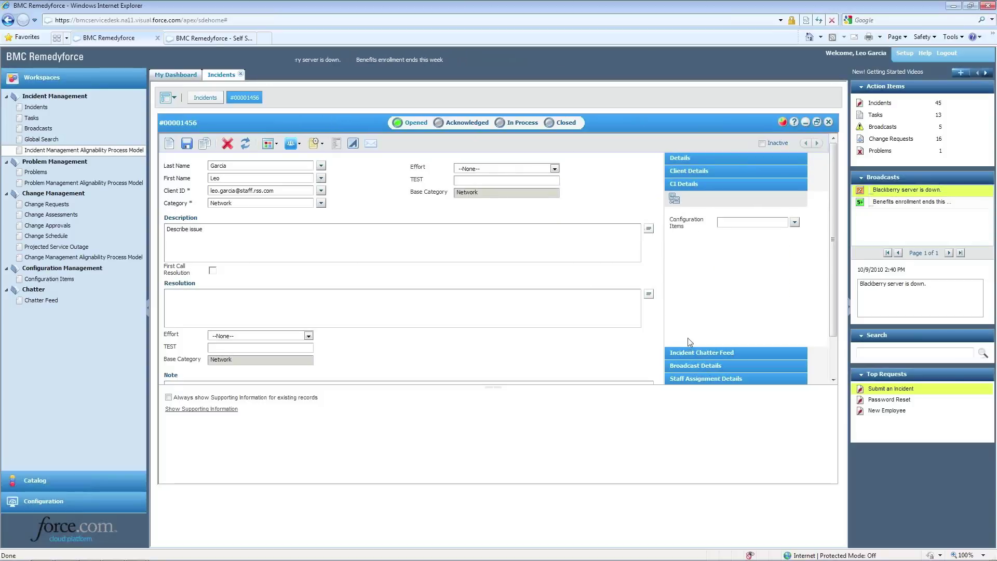
click(794, 222)
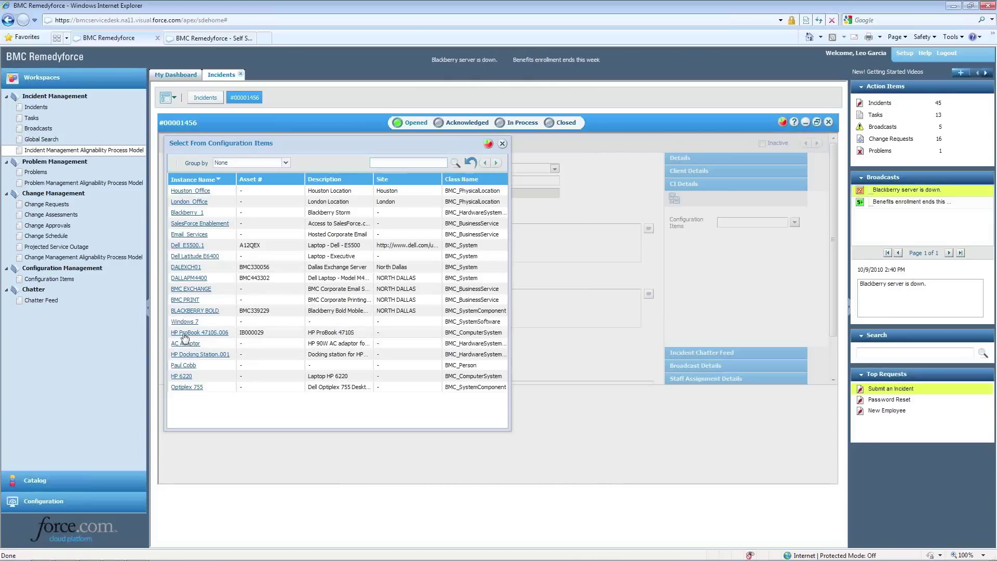
click(184, 333)
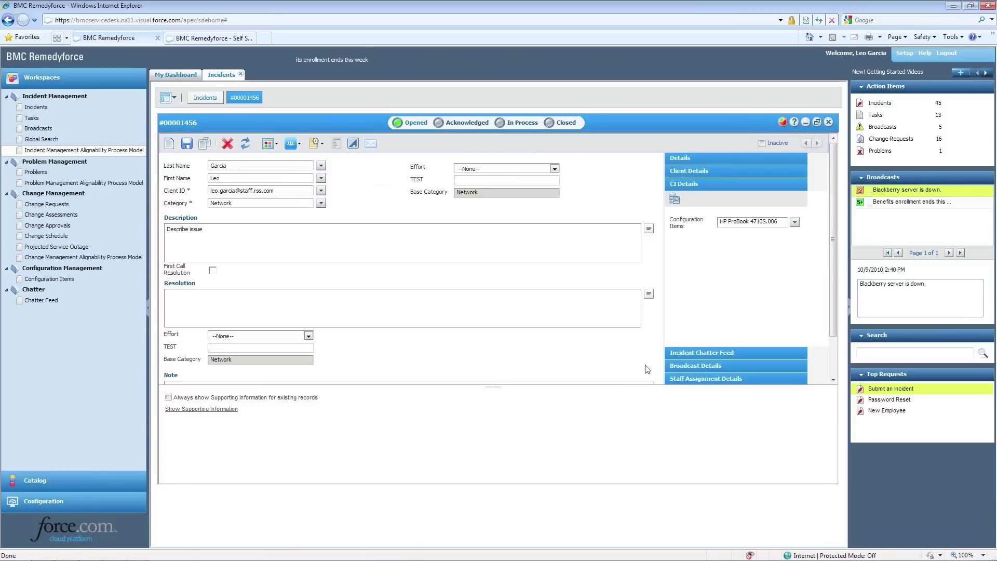
click(202, 409)
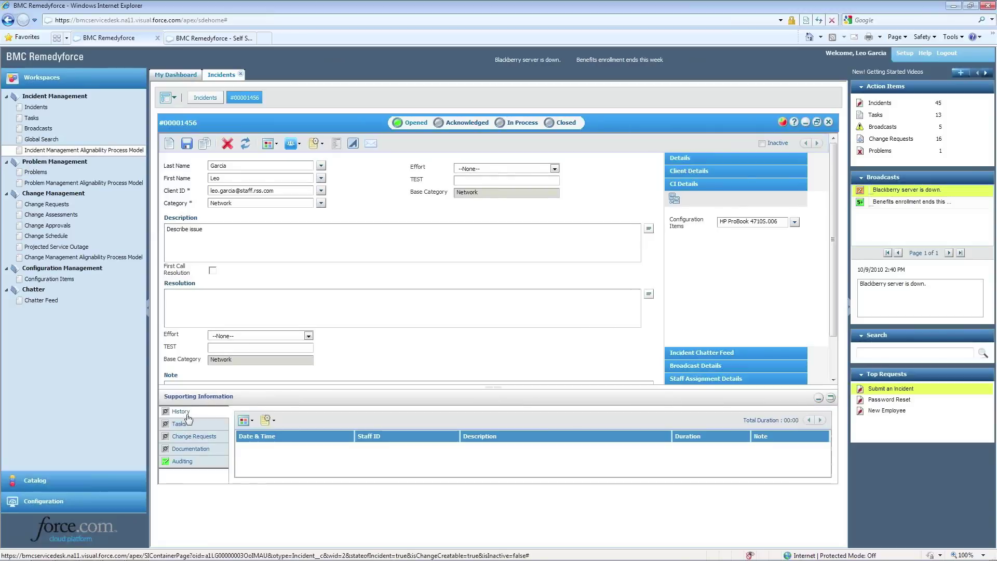
click(193, 461)
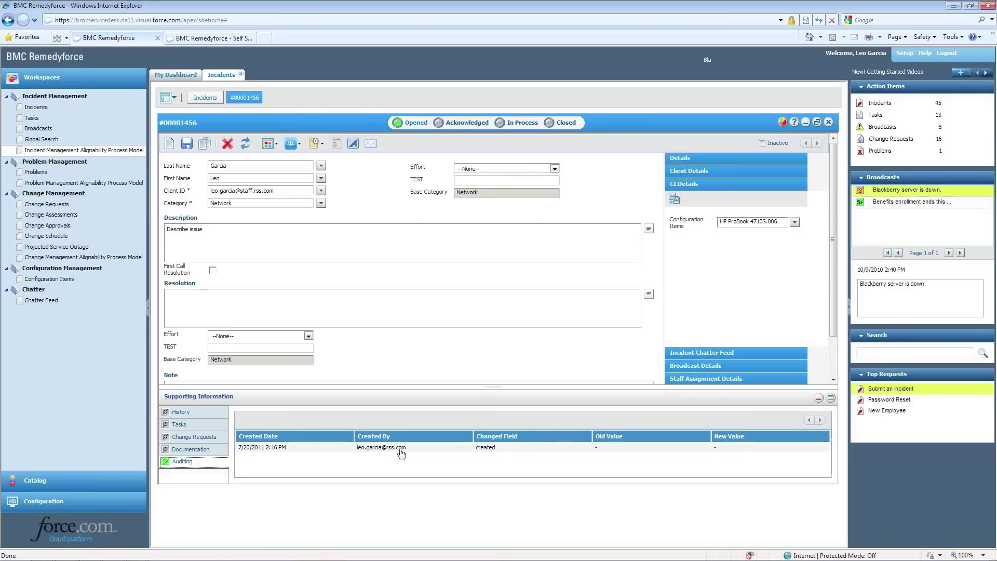
Add a new task from the incident's Tasks list
click(182, 426)
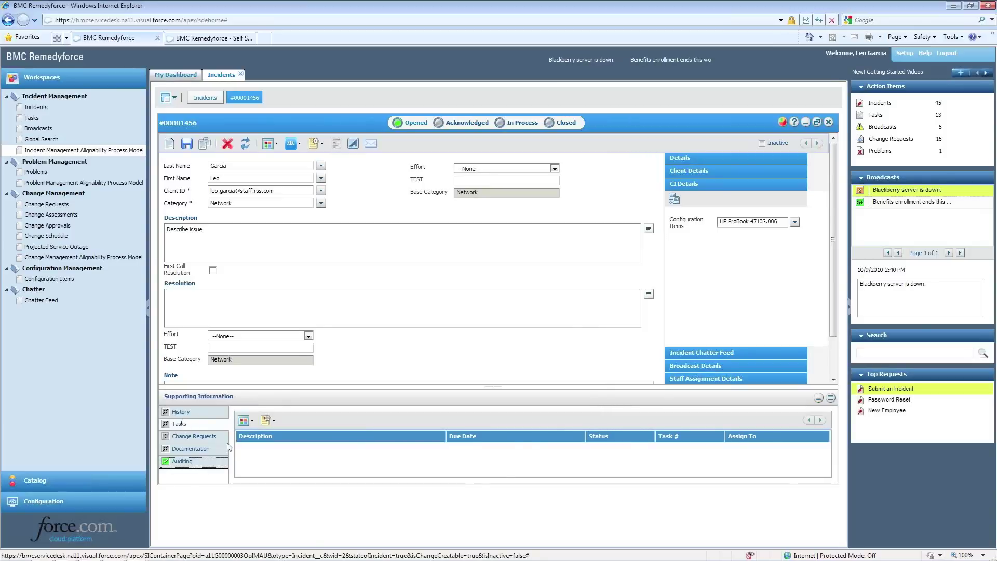
click(274, 421)
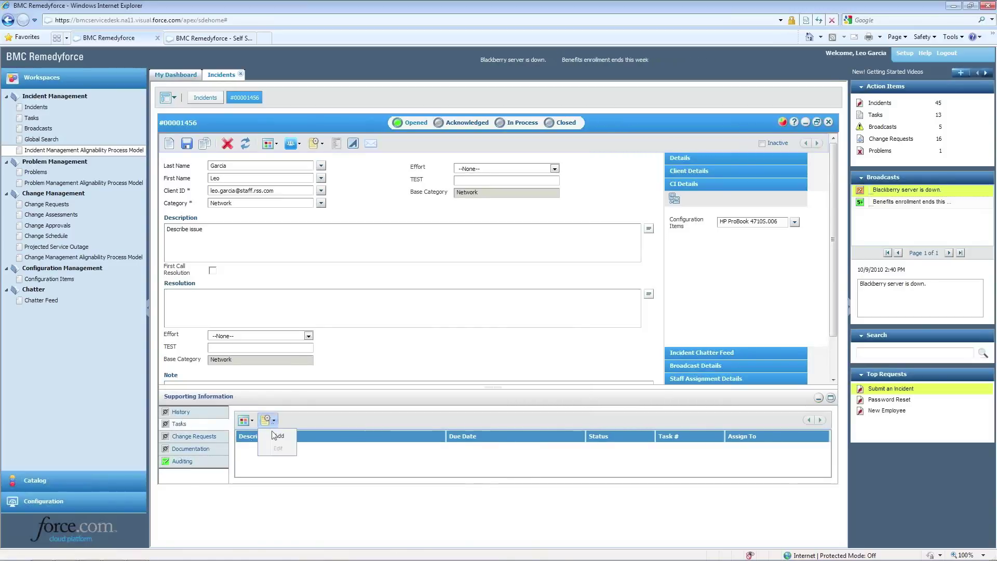
click(278, 435)
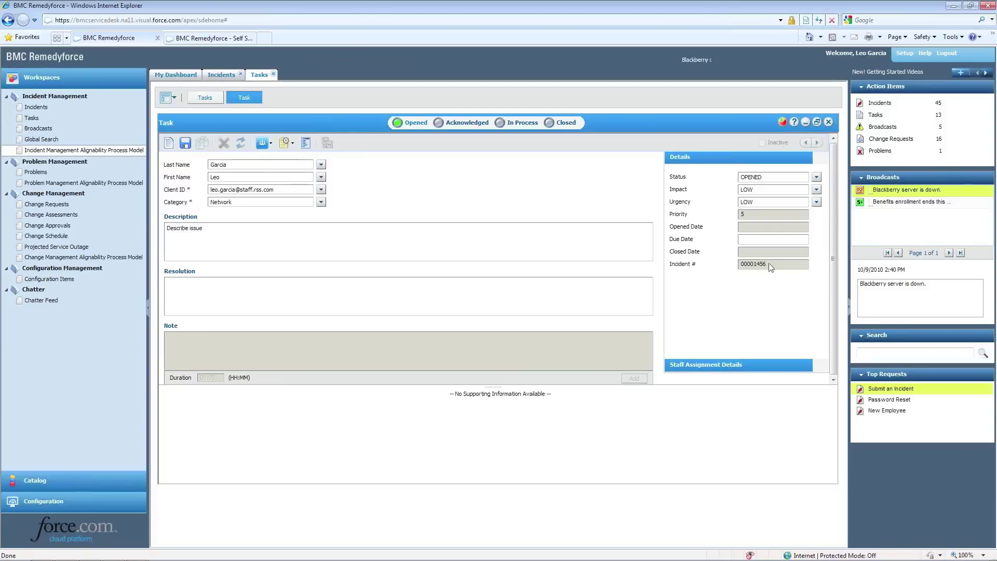
Append 'Assist investigation' on a new line of the task's Network description
mouse_move(770, 268)
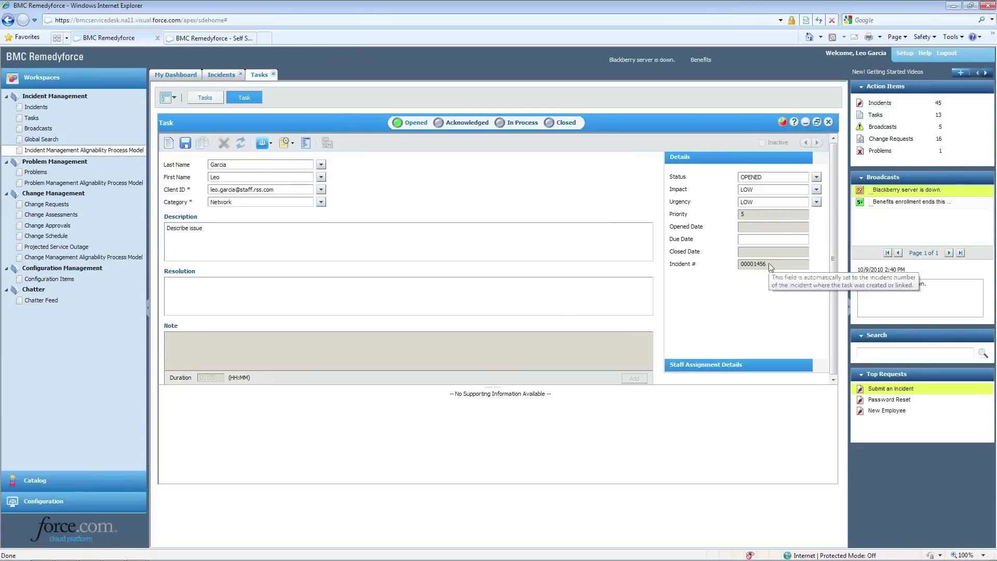
mouse_move(219, 242)
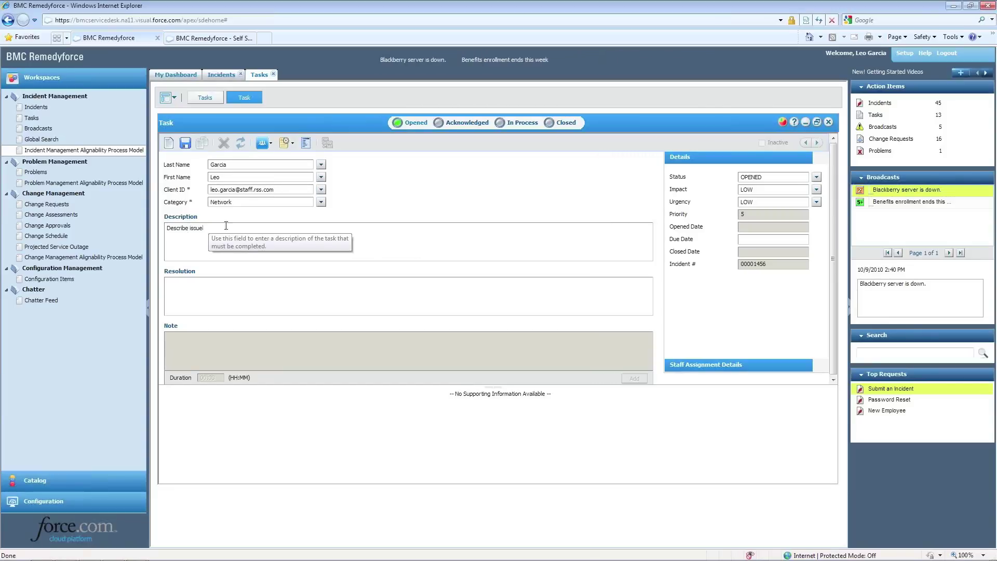
key(Return)
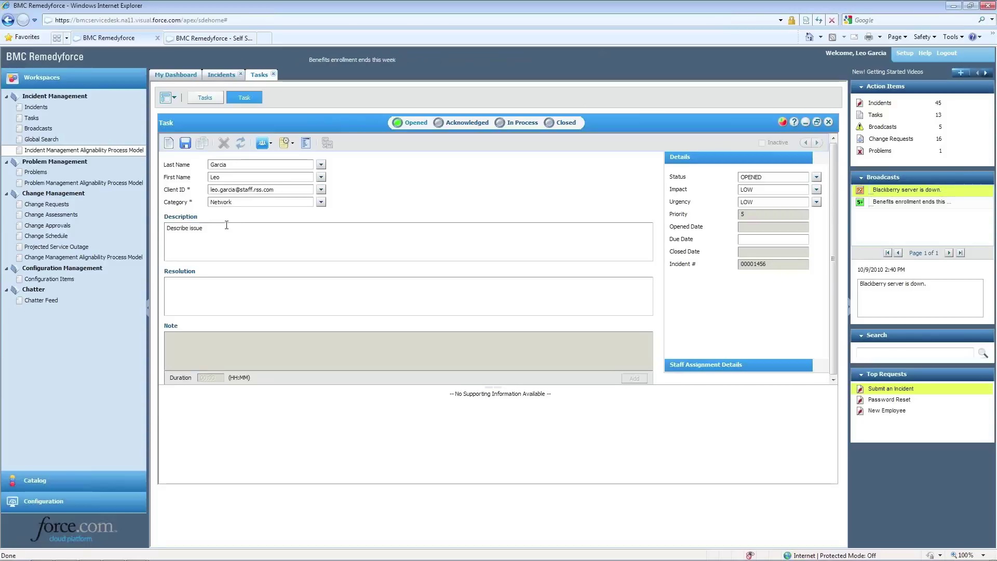
text(Assist investi)
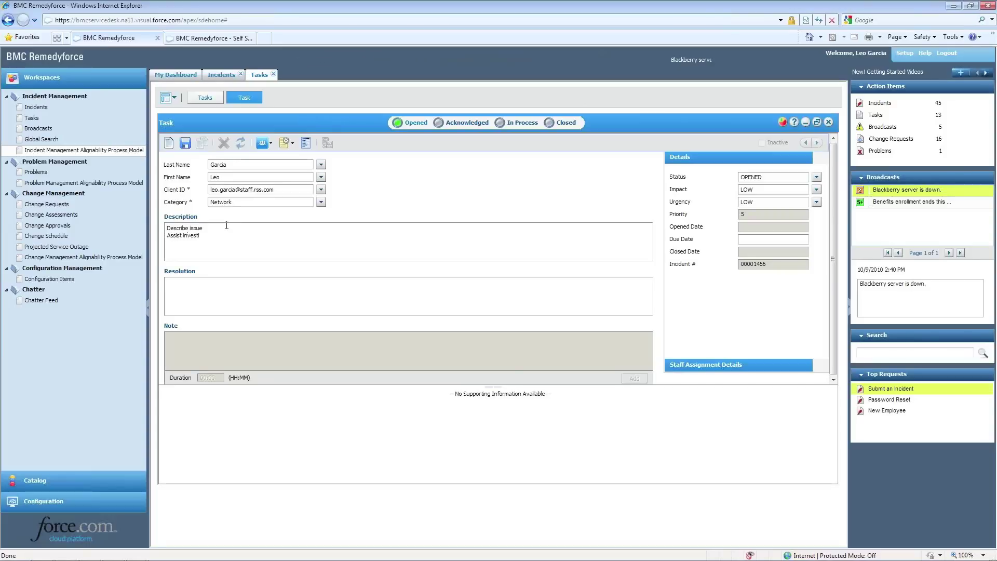
text(gation)
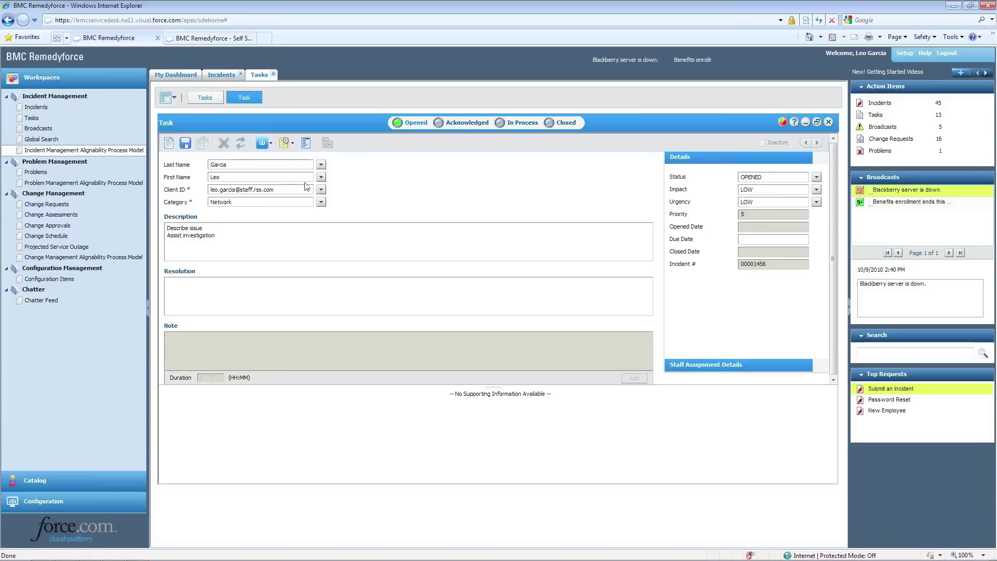
click(270, 144)
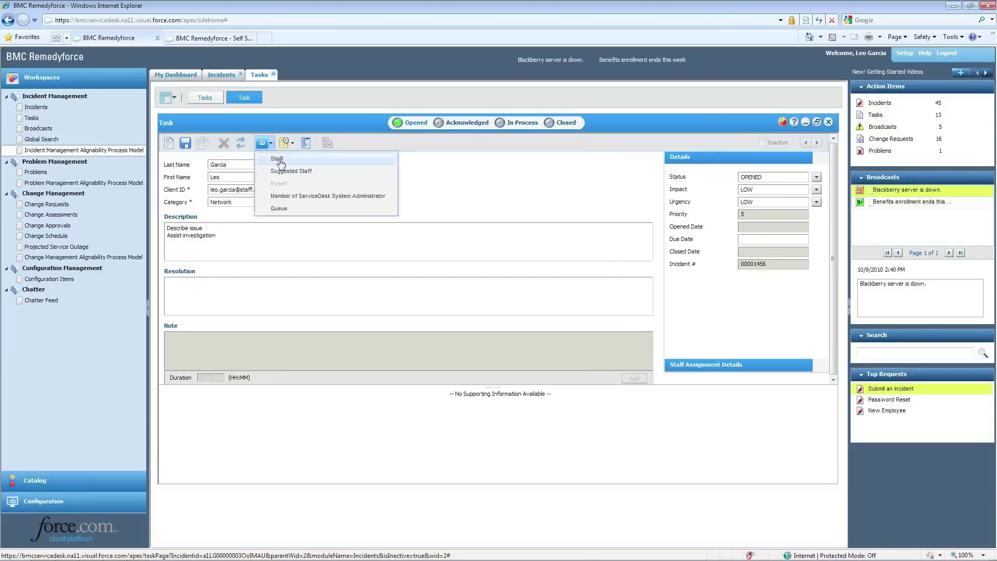
Assign the task to a staff member, save it as task #00000833, and close it
click(281, 160)
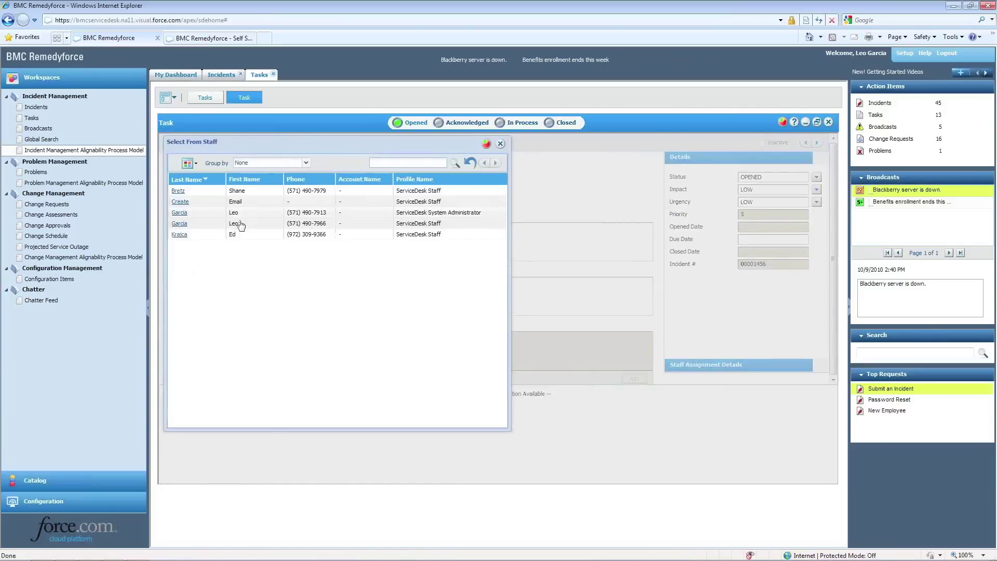
click(179, 223)
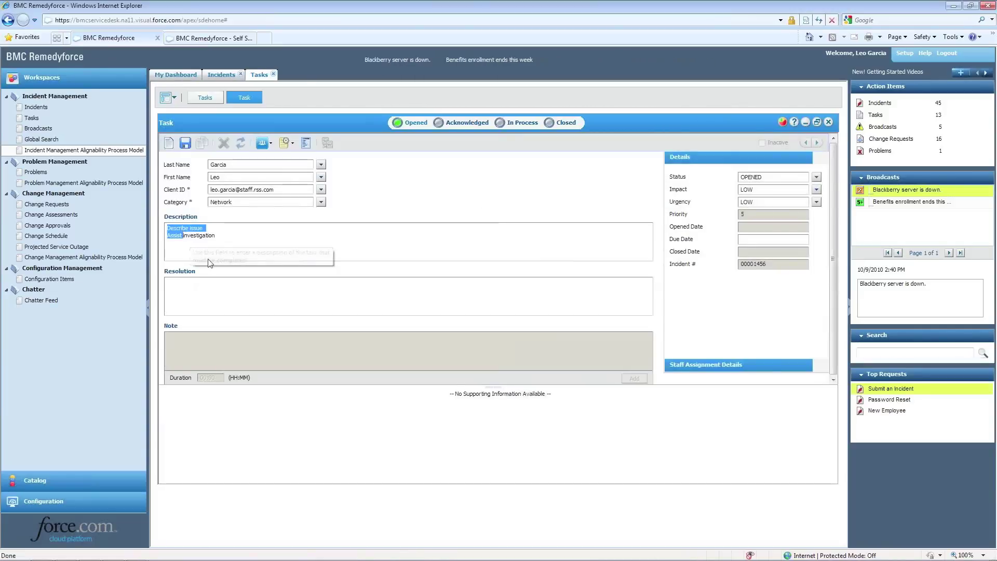
click(185, 144)
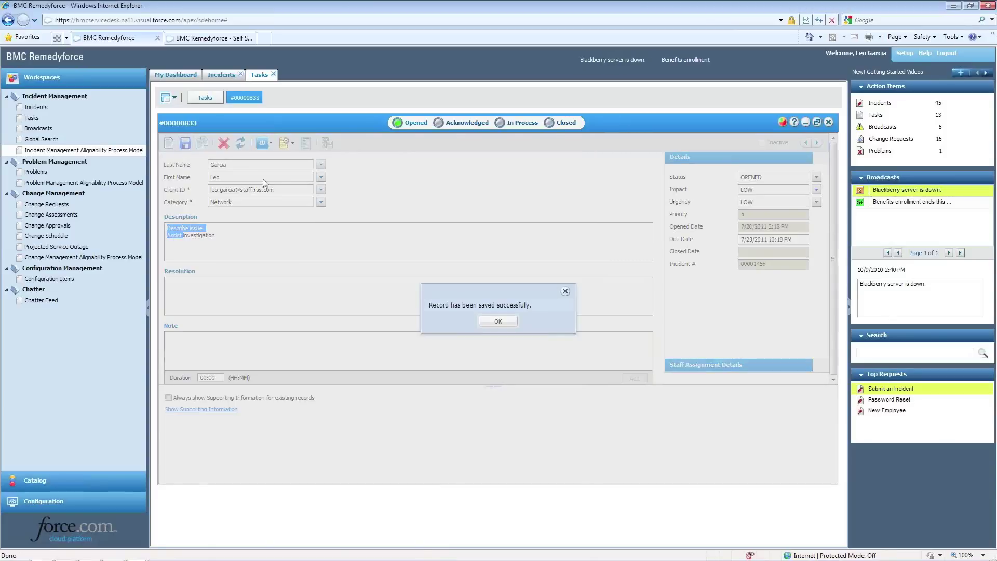
click(498, 321)
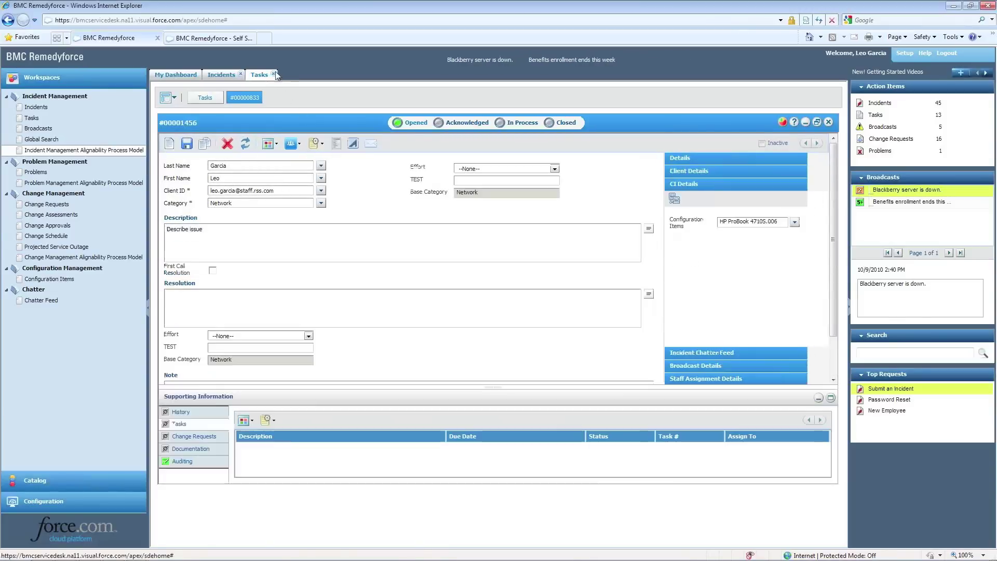
click(275, 73)
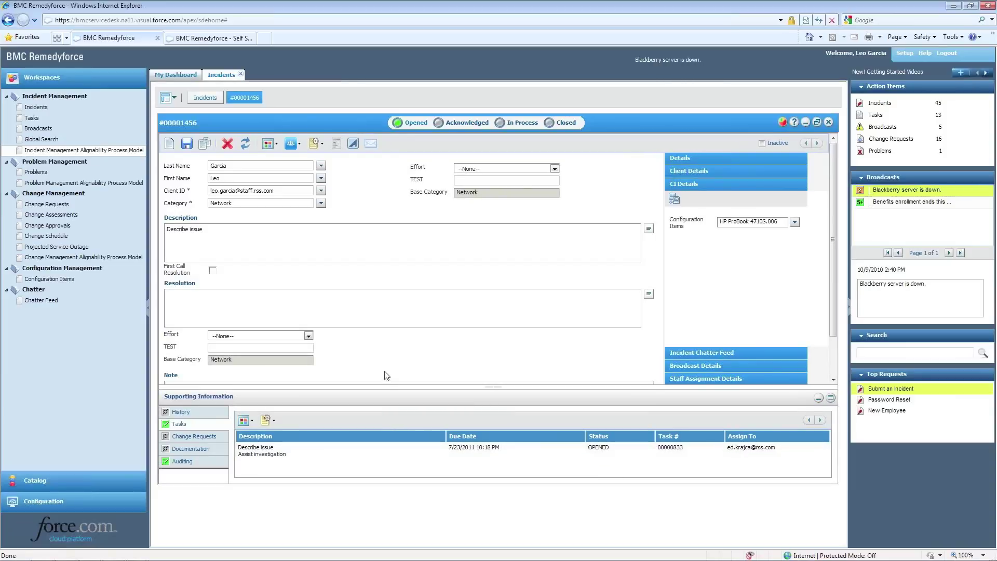
Open a new email about incident #00001456 addressed to the client
click(371, 147)
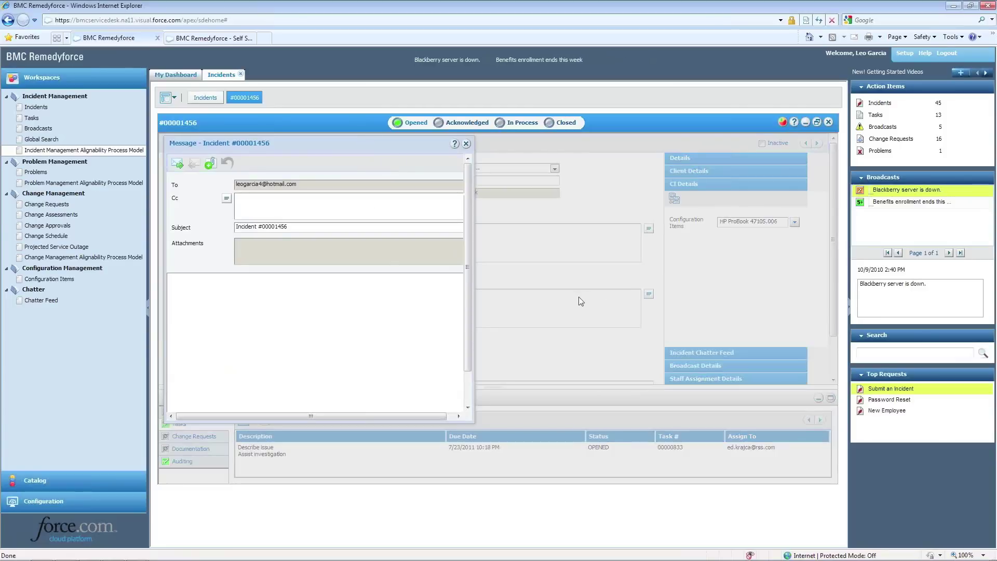
Add a colleague's e-mail address in Cc and send the incident email without attachments
click(252, 201)
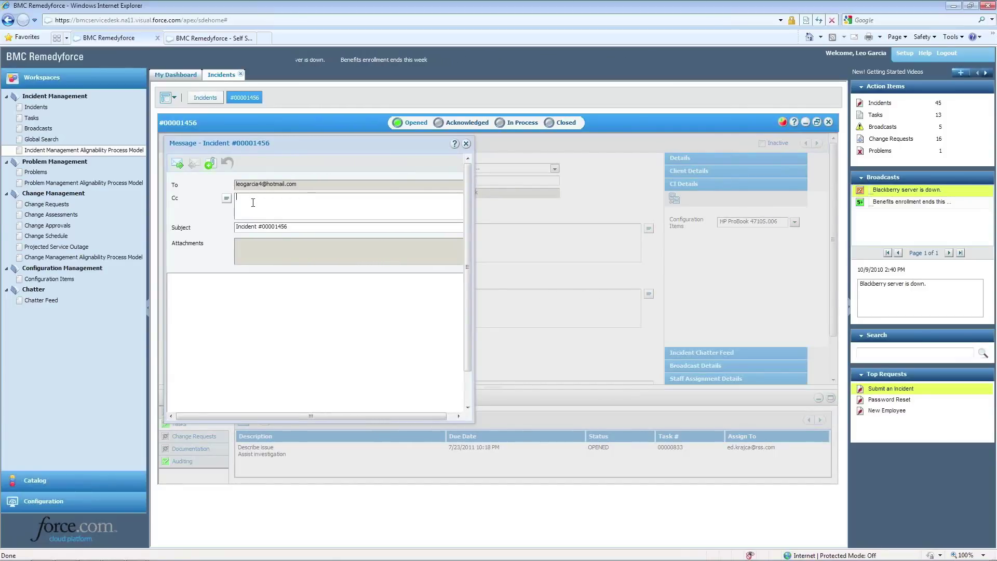
text(mat)
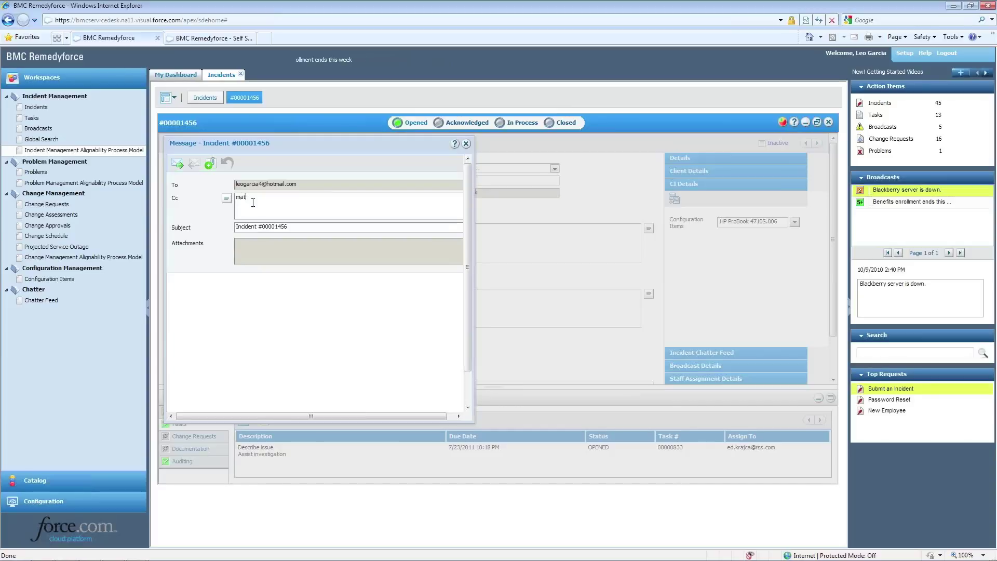
key(BackSpace)
key(BackSpace)
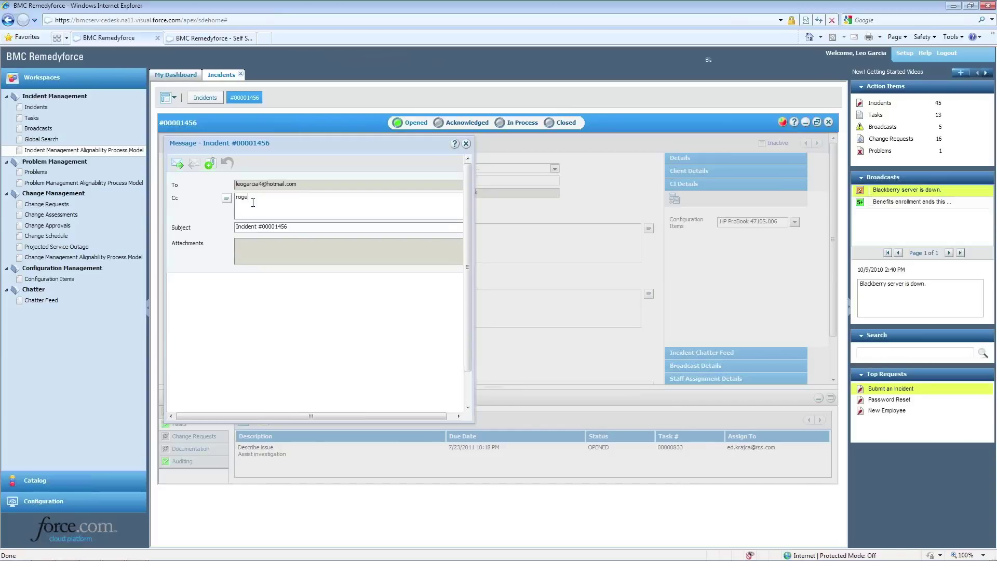
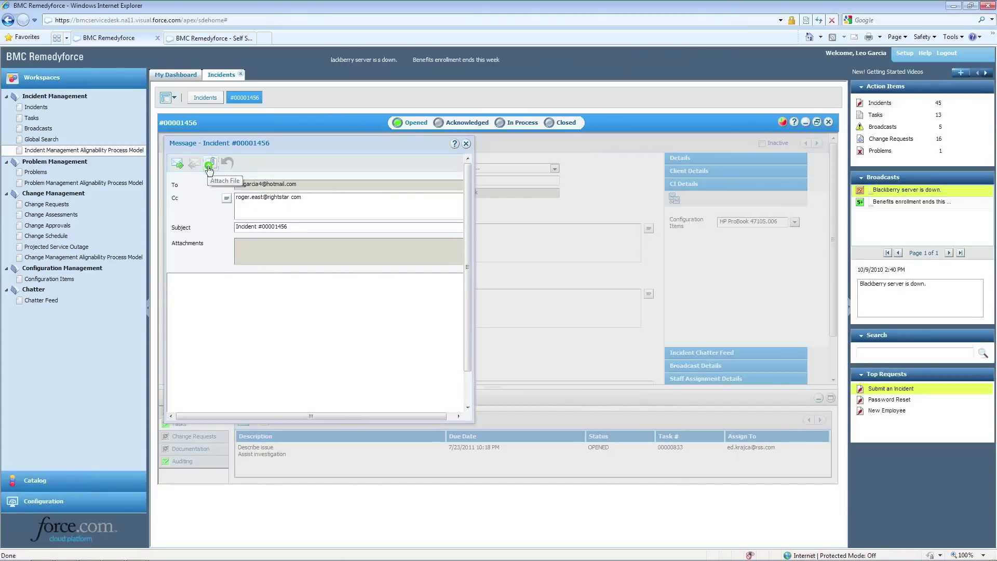
click(209, 167)
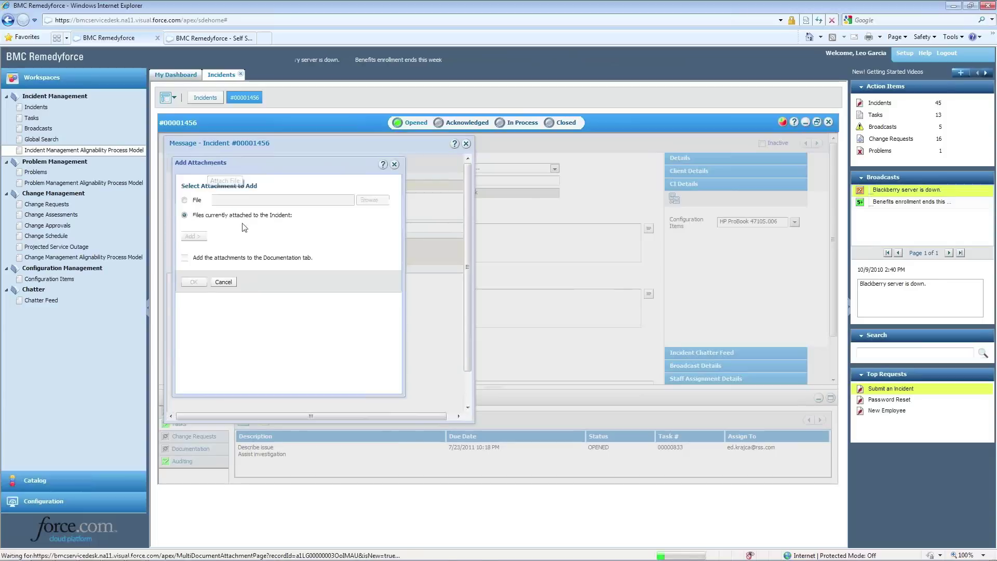
click(395, 165)
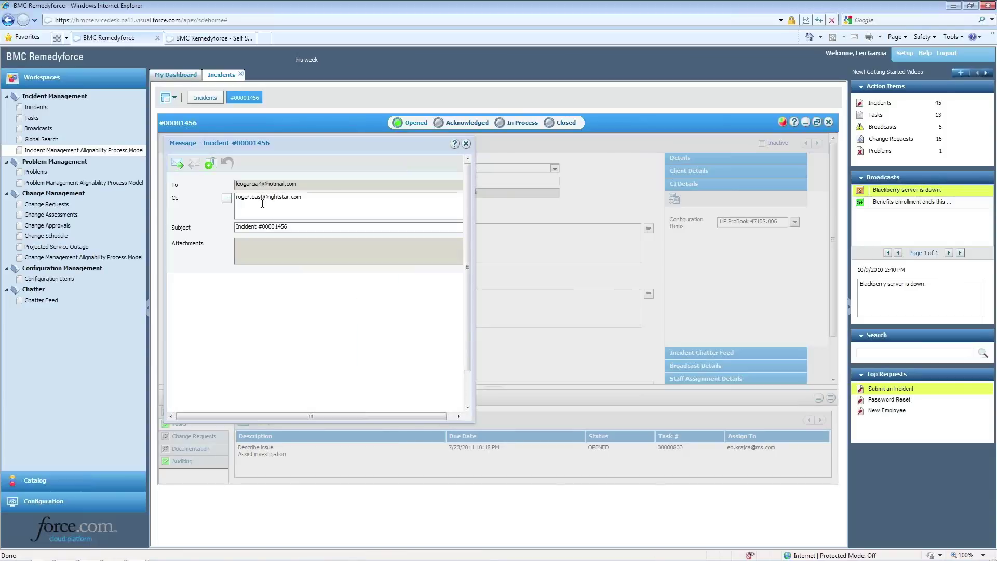
click(177, 165)
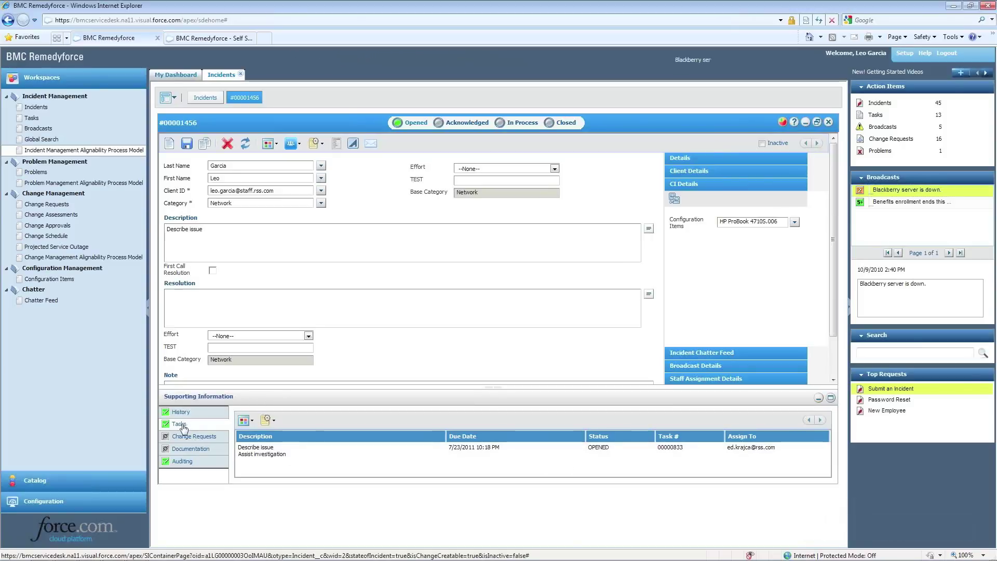
Review the incident's Auditing, Tasks and History tabs, then close the incident
click(185, 462)
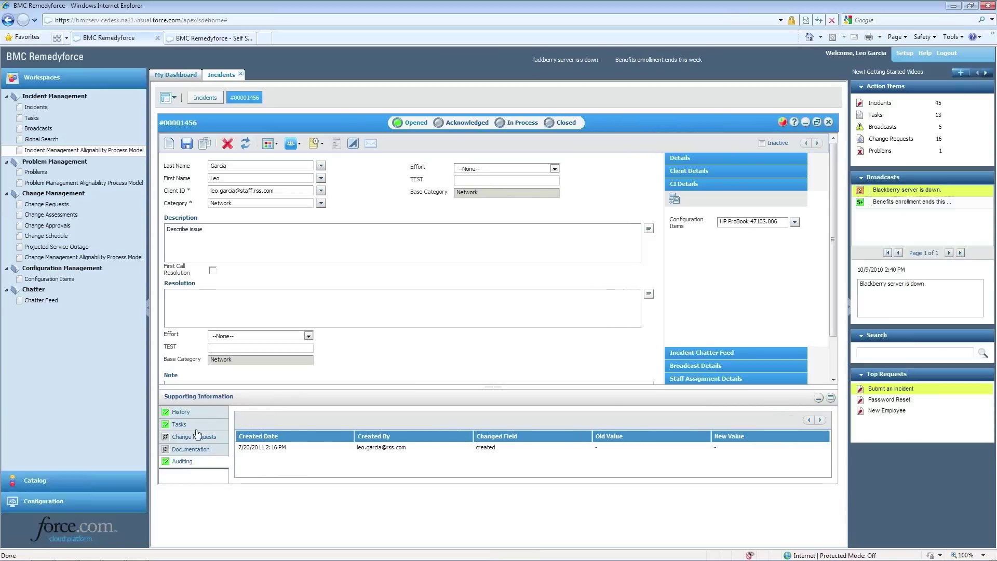
click(177, 424)
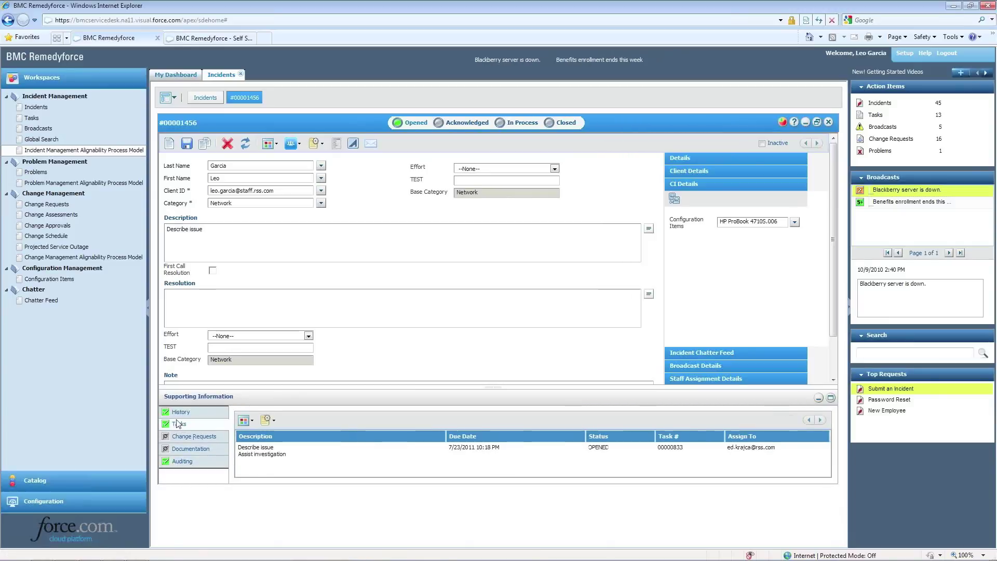
click(180, 411)
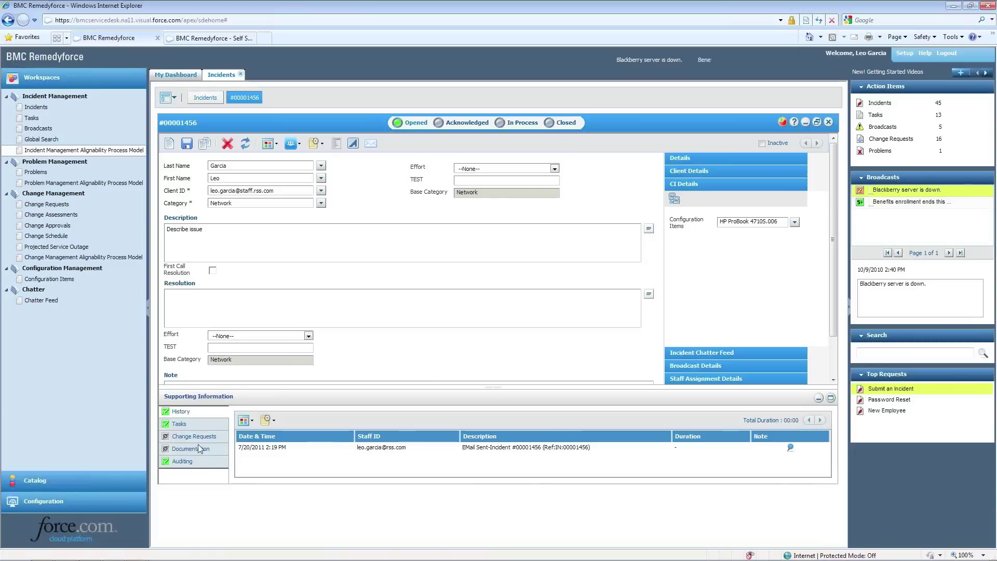
click(241, 74)
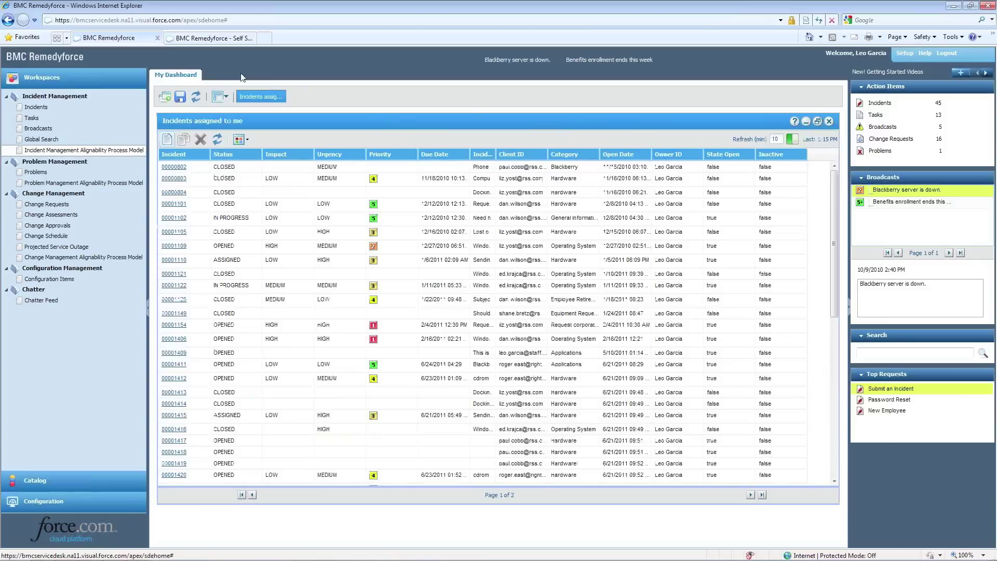
Run a Global Search for 'blackberry' from the sidebar Search box
click(877, 352)
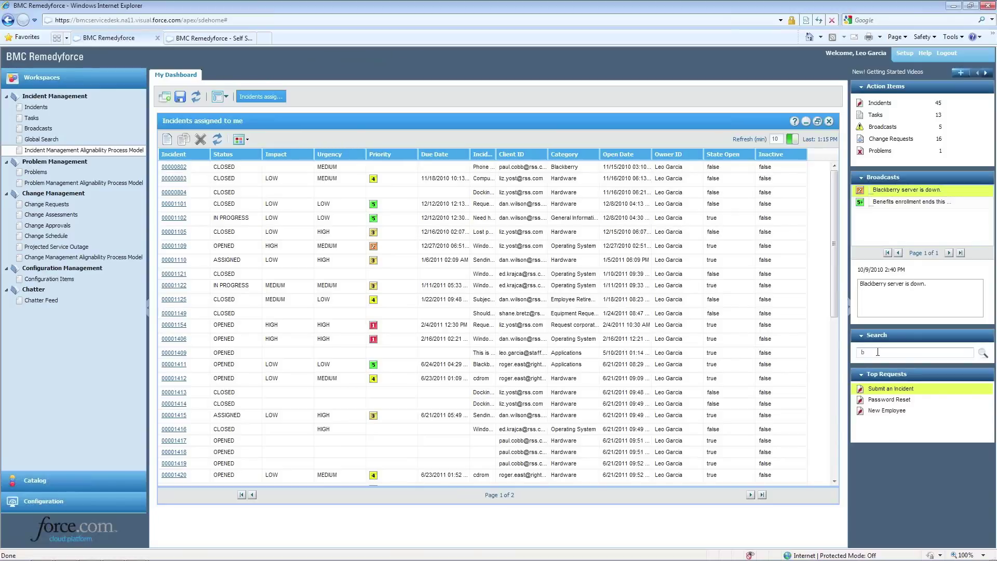
text(blackberry)
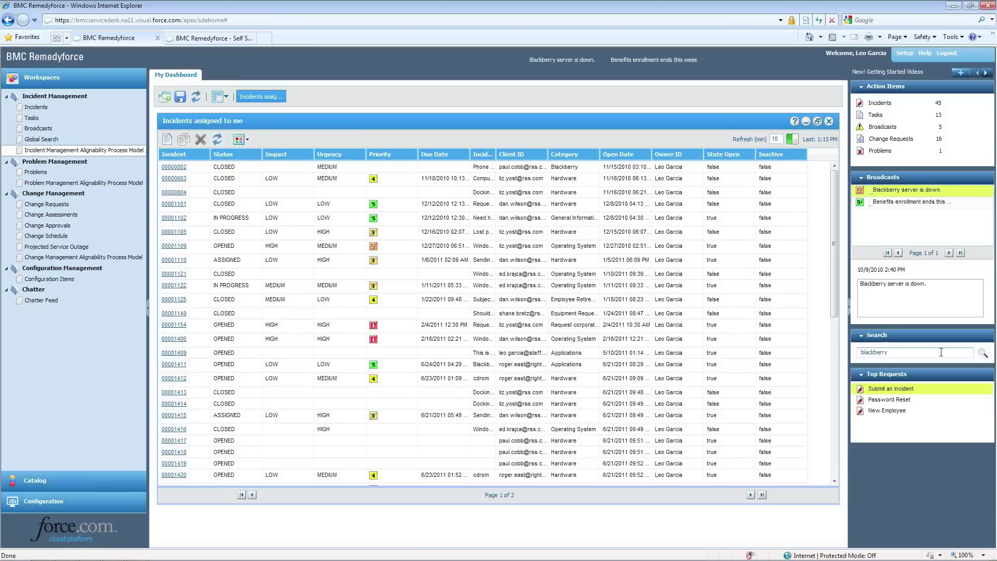
click(983, 353)
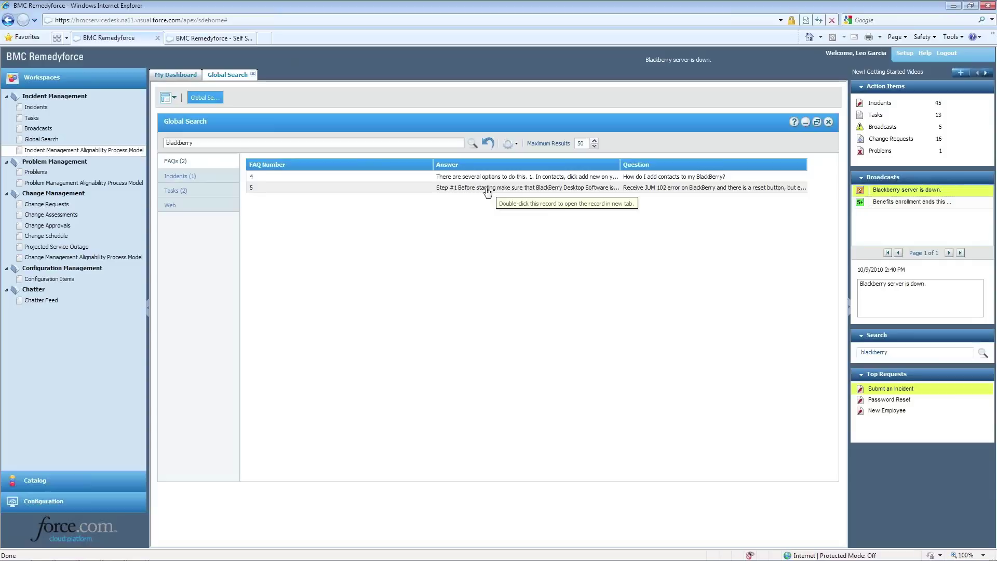
Review the blackberry Incidents, Tasks and Web results, then close Global Search
click(181, 177)
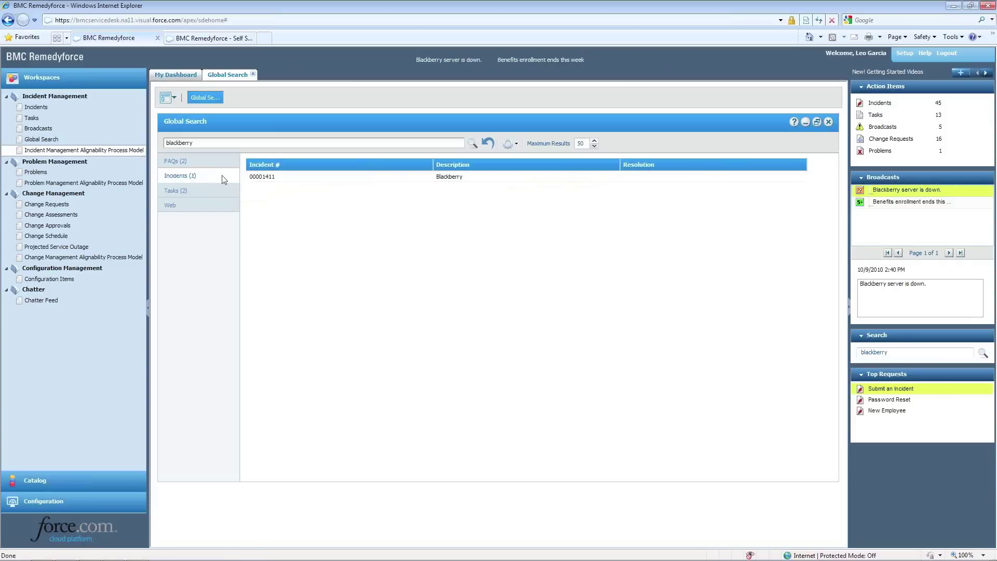
click(177, 192)
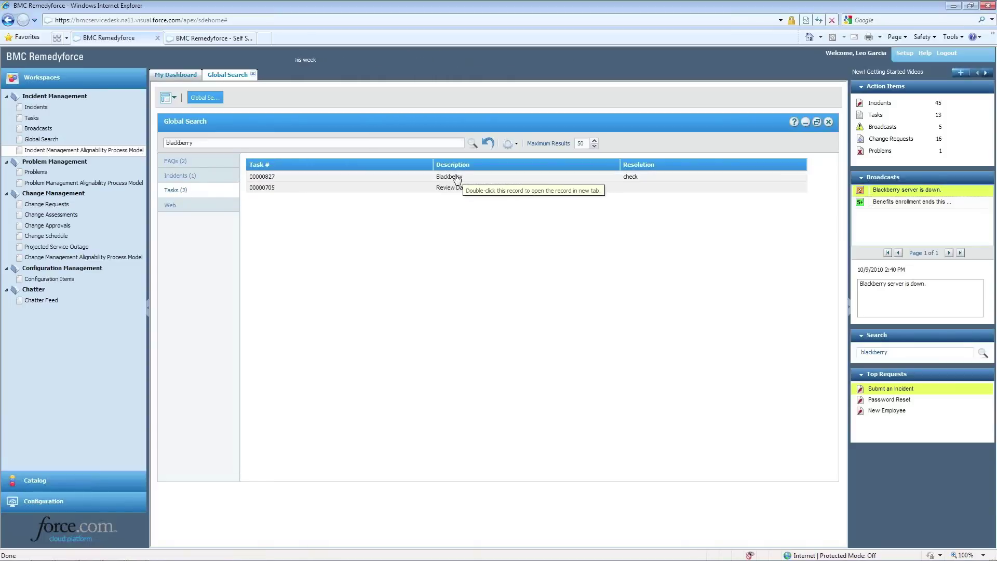
click(176, 208)
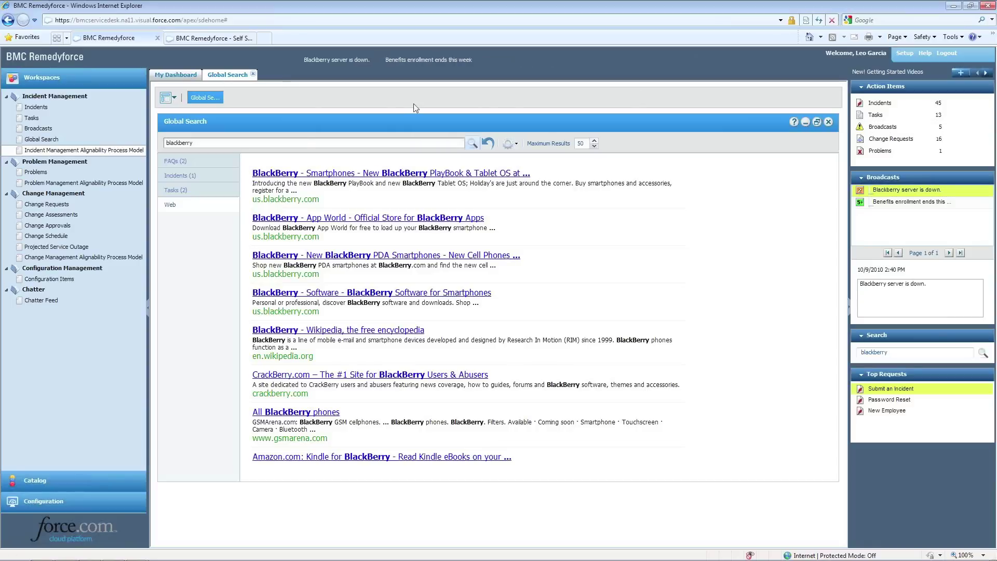
click(253, 74)
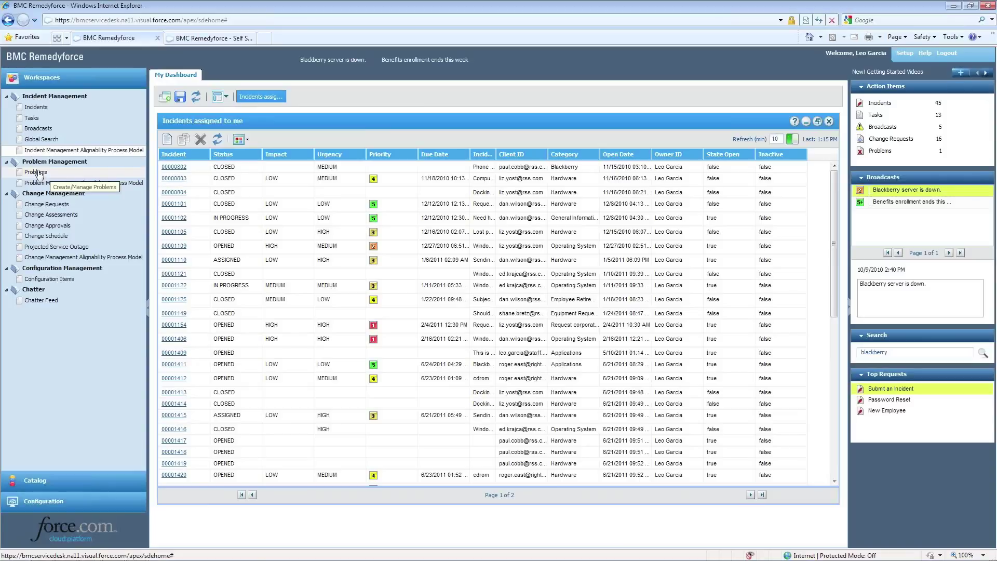
Go to the Problems list and open problem 00000087
click(36, 172)
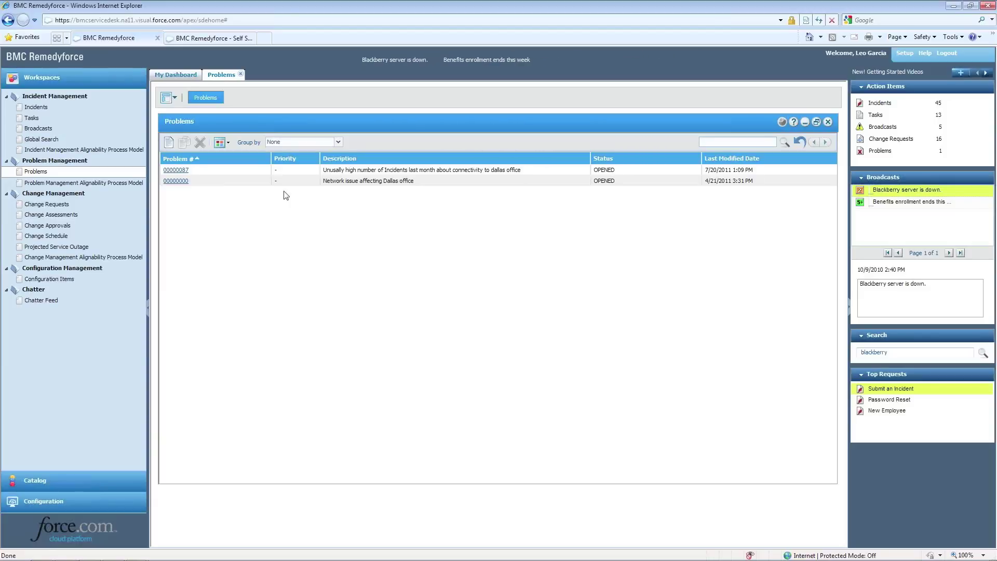
click(177, 170)
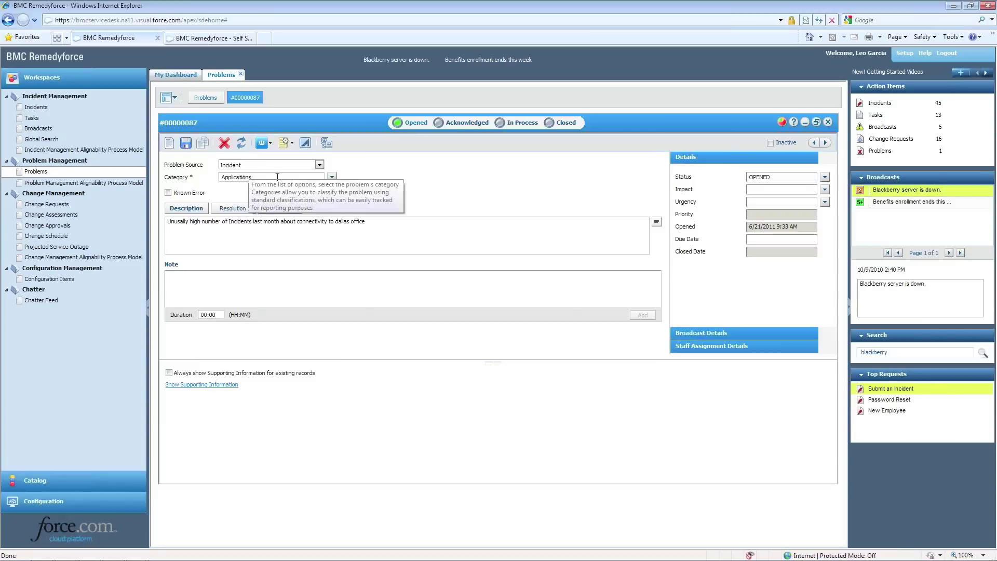
Change problem 00000087's category from Applications to Network and save the record
click(331, 178)
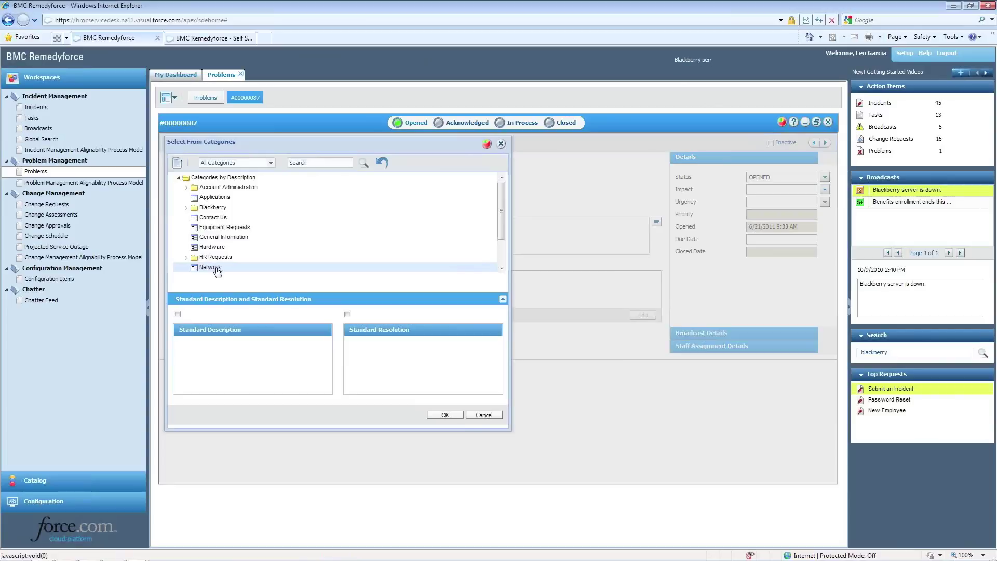
double_click(217, 271)
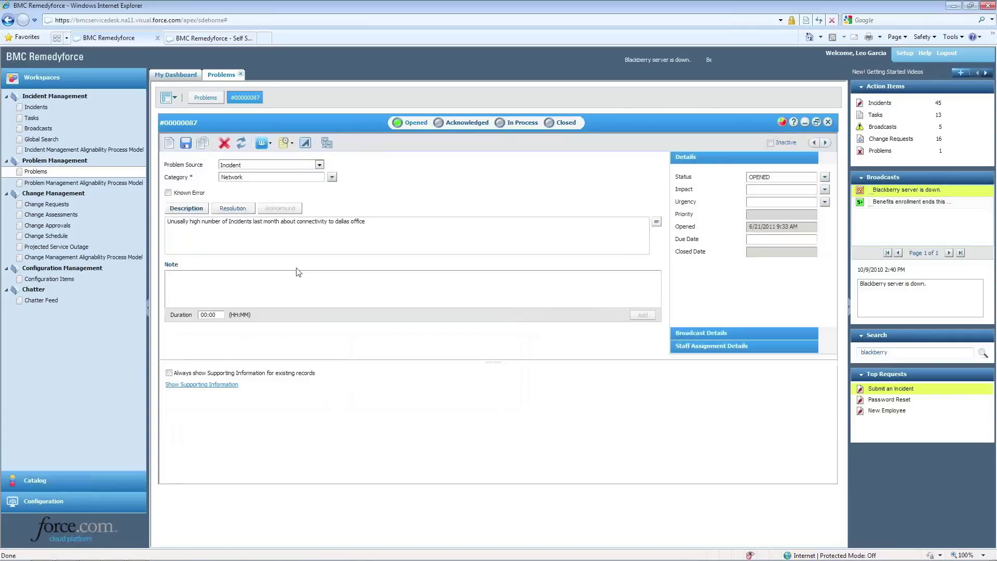
click(188, 144)
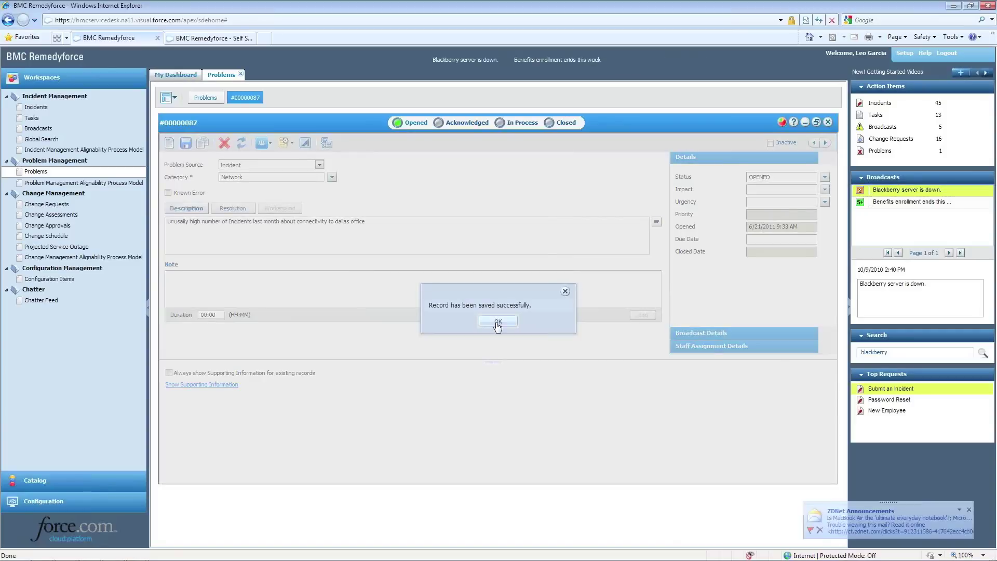
click(497, 322)
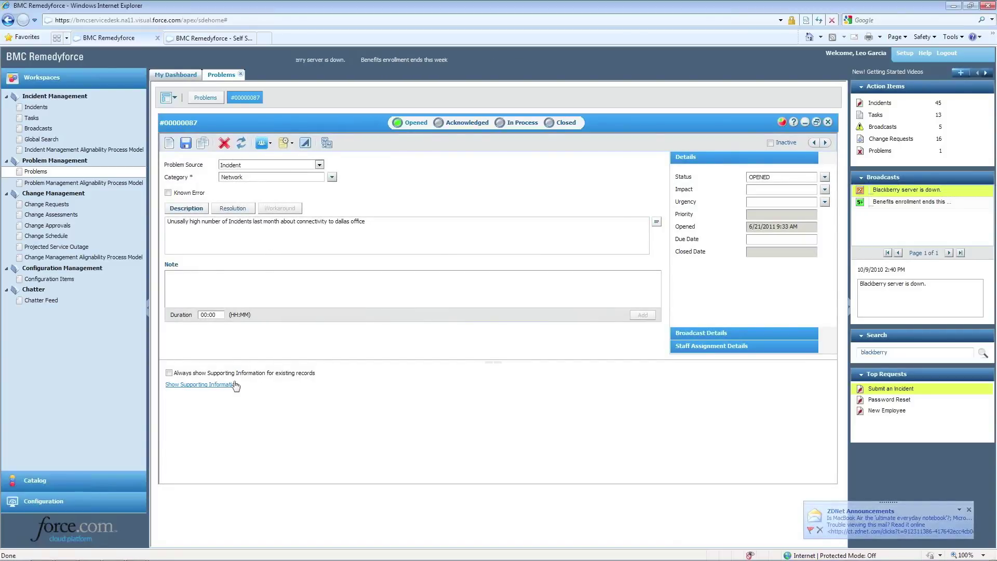
Review the problem's linked incidents, configuration items, tasks and documentation under Supporting Information
click(216, 385)
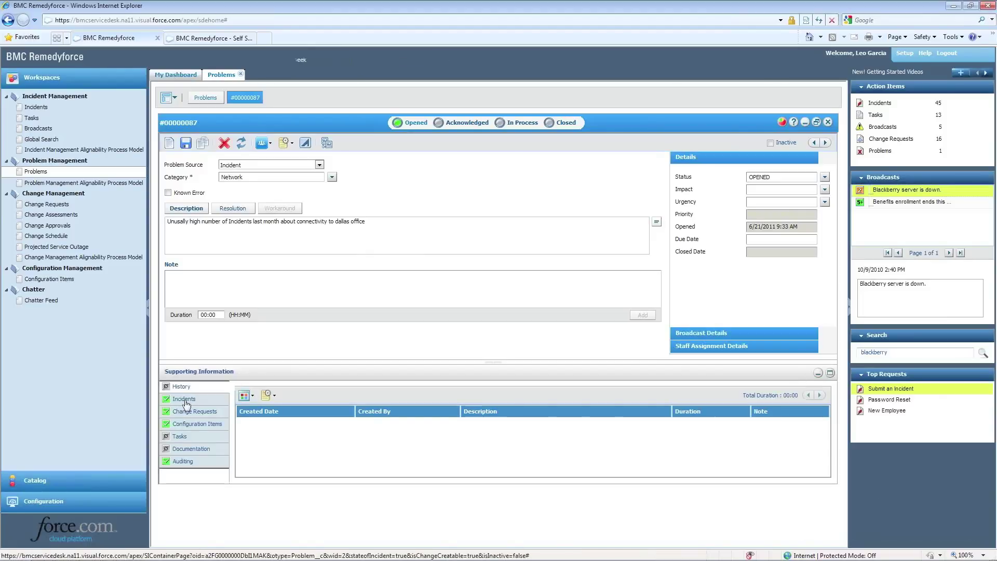
click(184, 400)
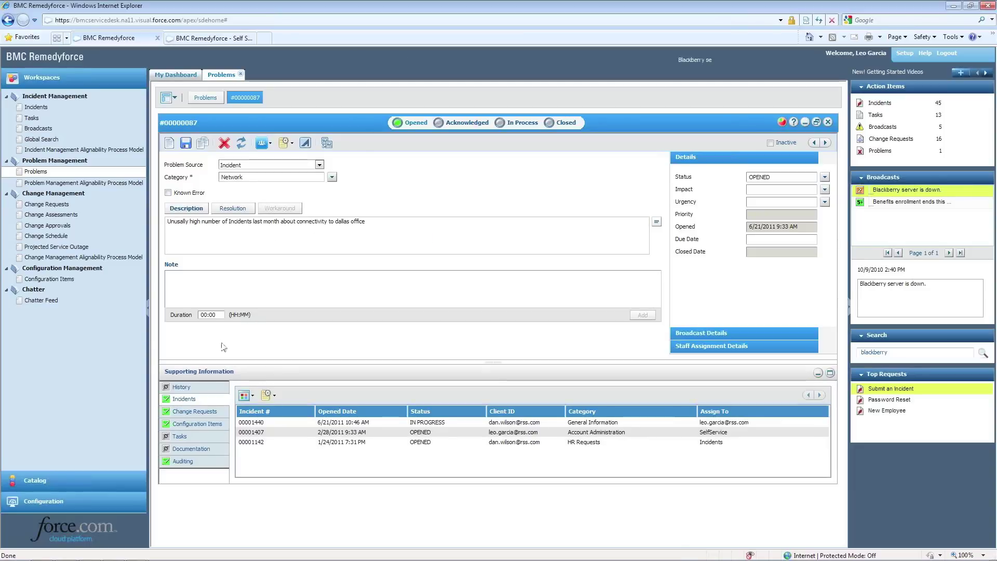
click(206, 425)
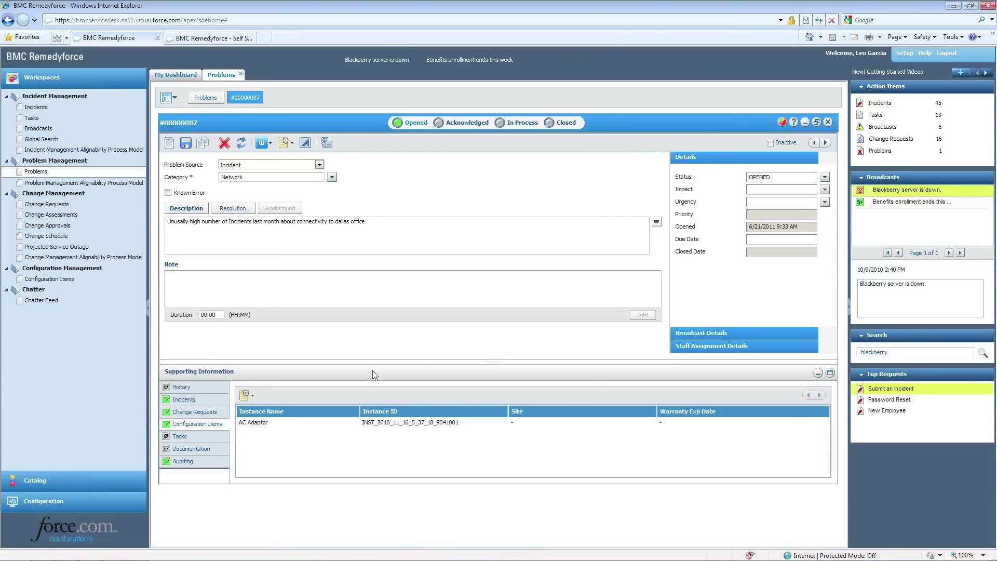
click(208, 437)
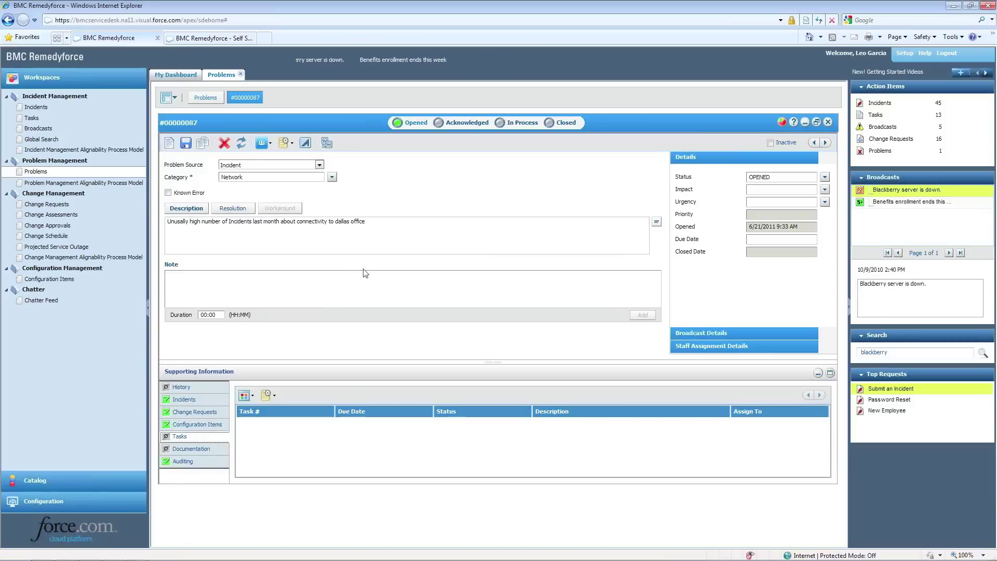
click(208, 454)
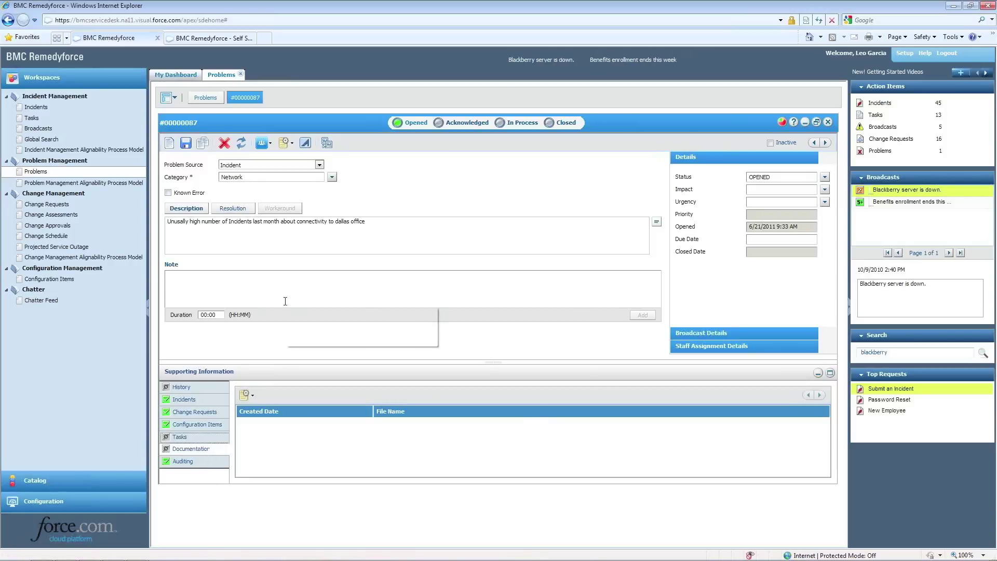
mouse_move(283, 305)
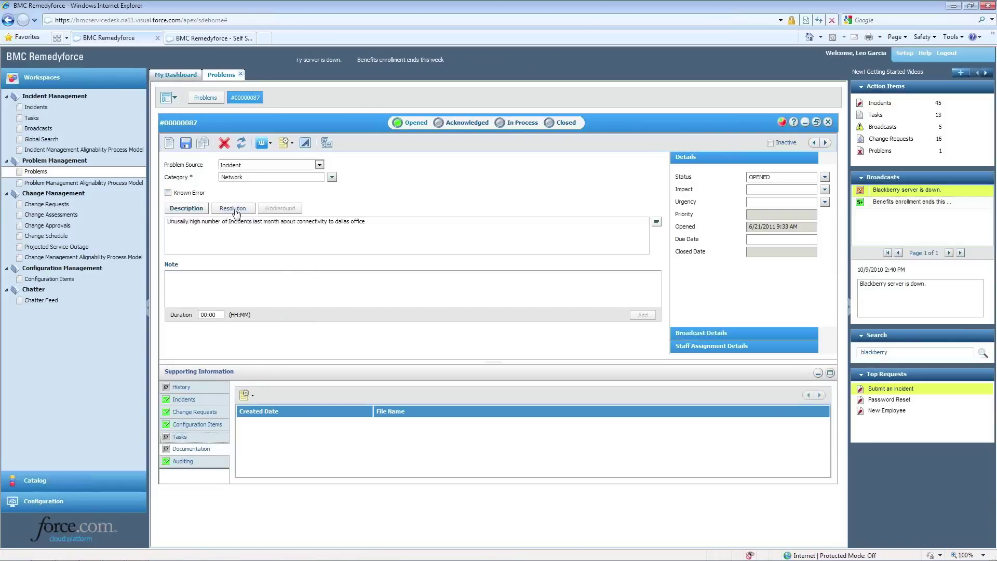
View the problem's resolution, then open linked change request CR00000178 from its Change Requests
click(232, 208)
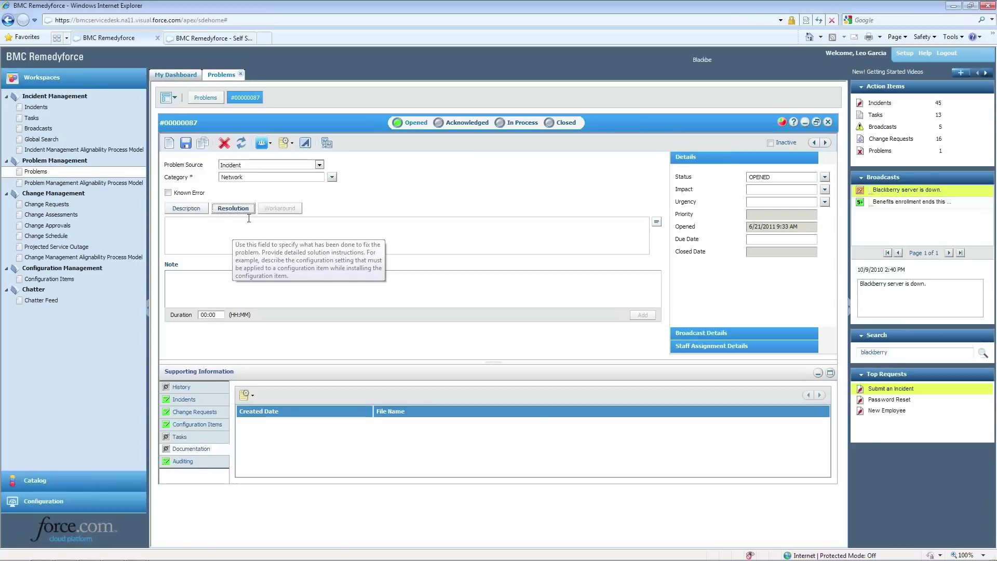
click(199, 413)
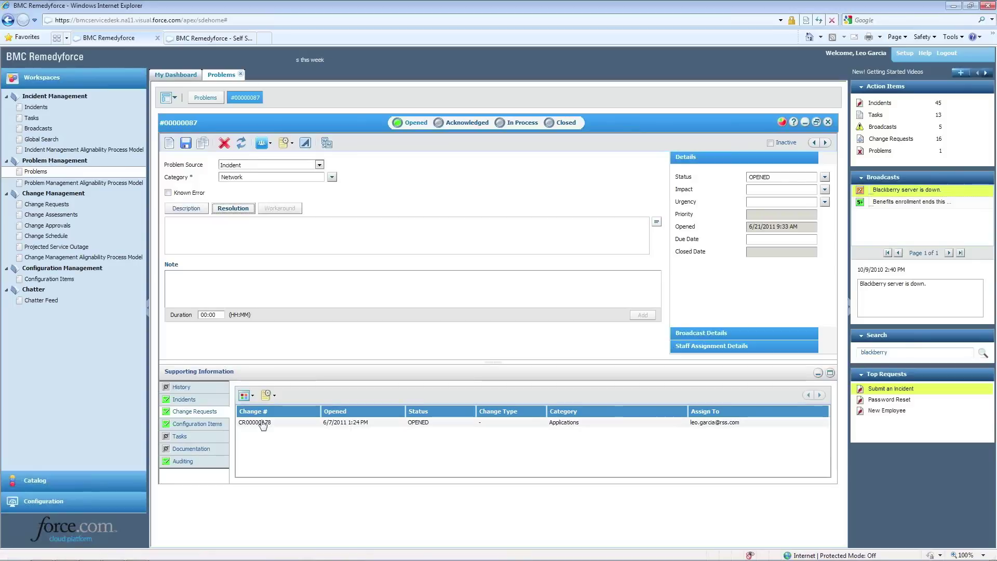
double_click(262, 422)
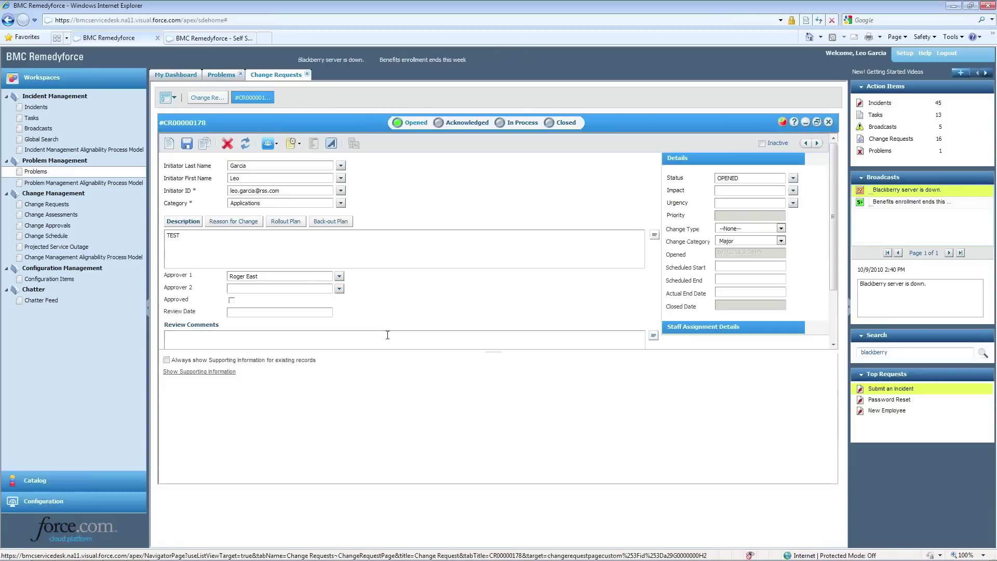
Reveal CR00000178's supporting information, read the field help, and focus its TEST description
click(219, 371)
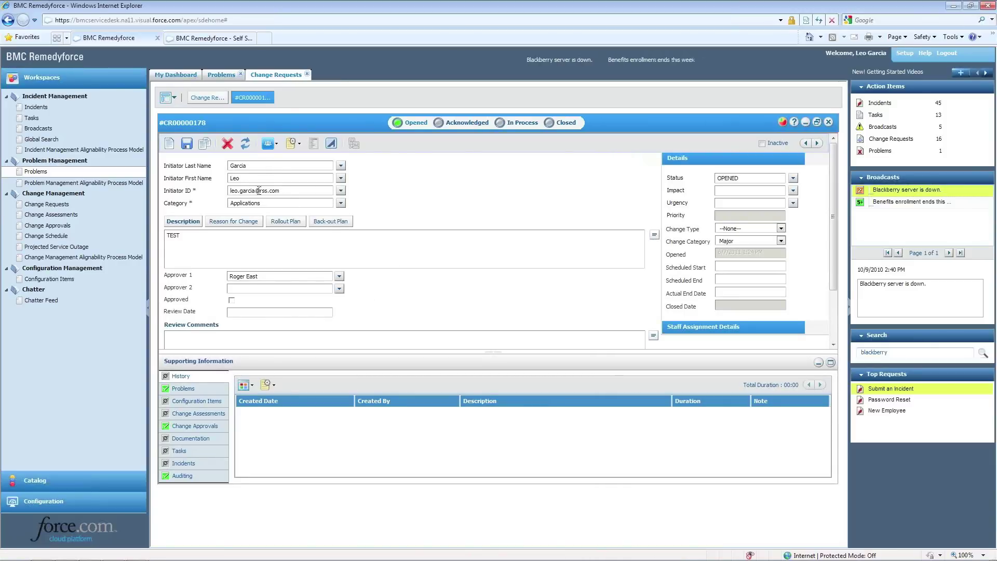
mouse_move(254, 188)
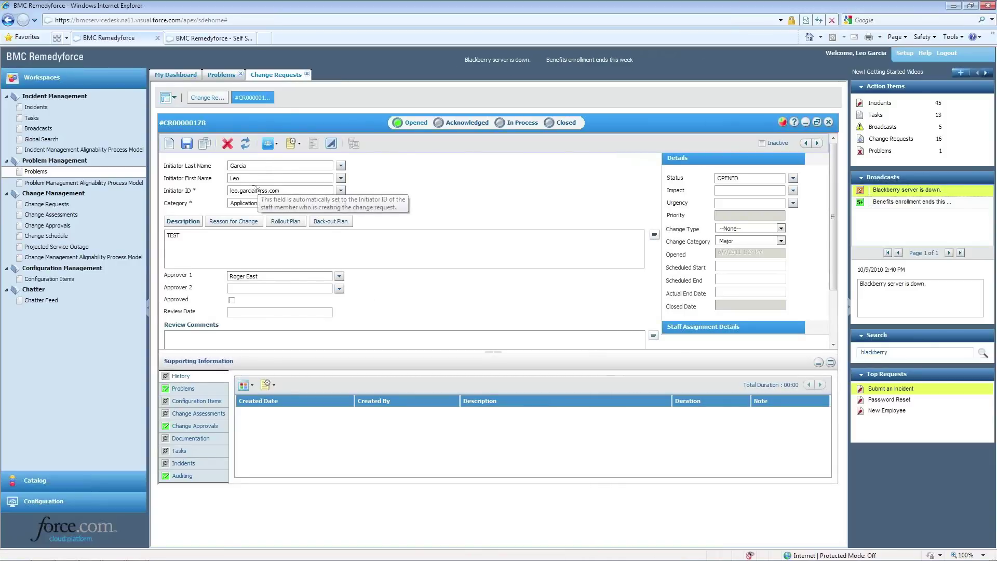
mouse_move(267, 254)
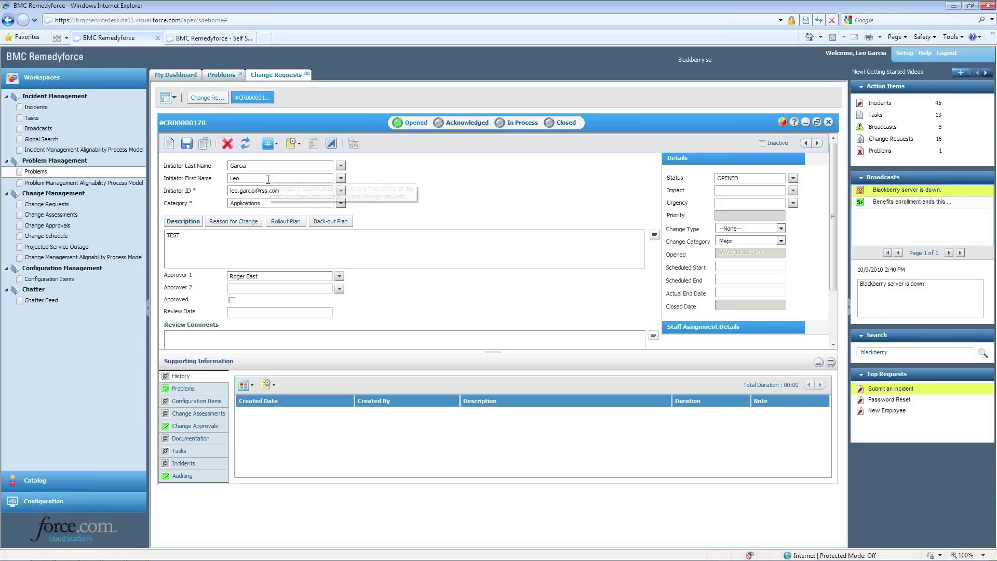
mouse_move(207, 234)
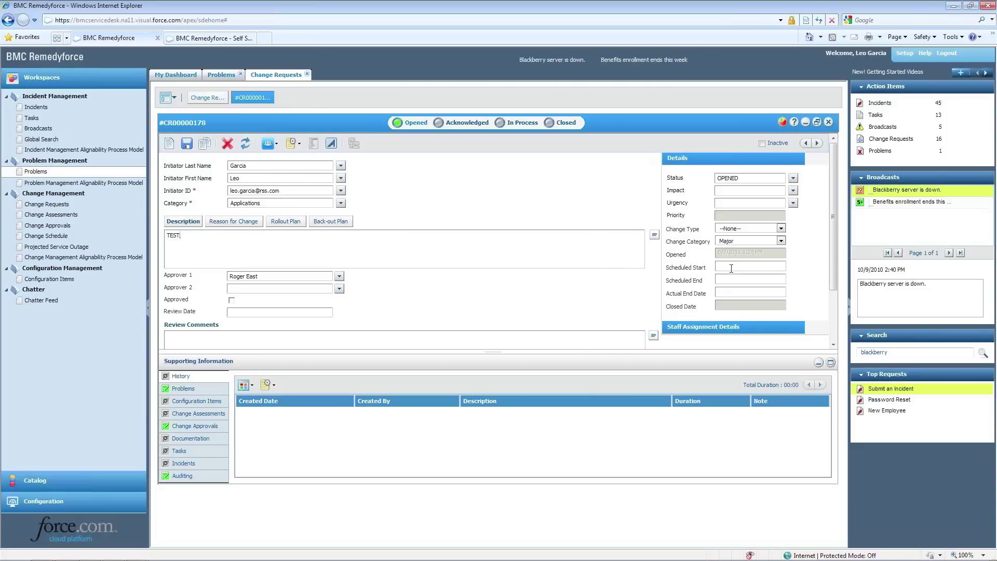
click(320, 254)
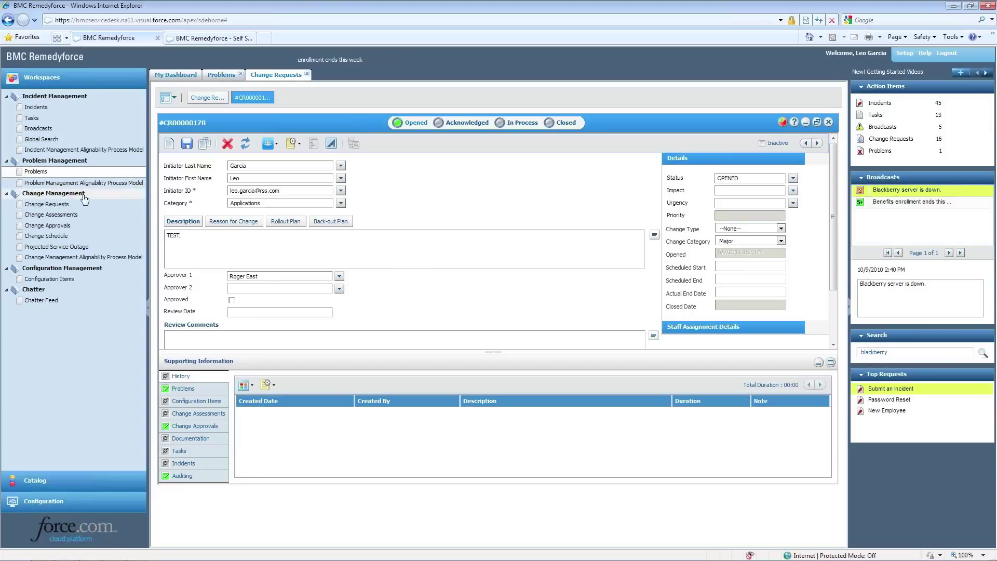
Open security-patch change request CR00000188 from the list, then bring up the change schedule
click(47, 204)
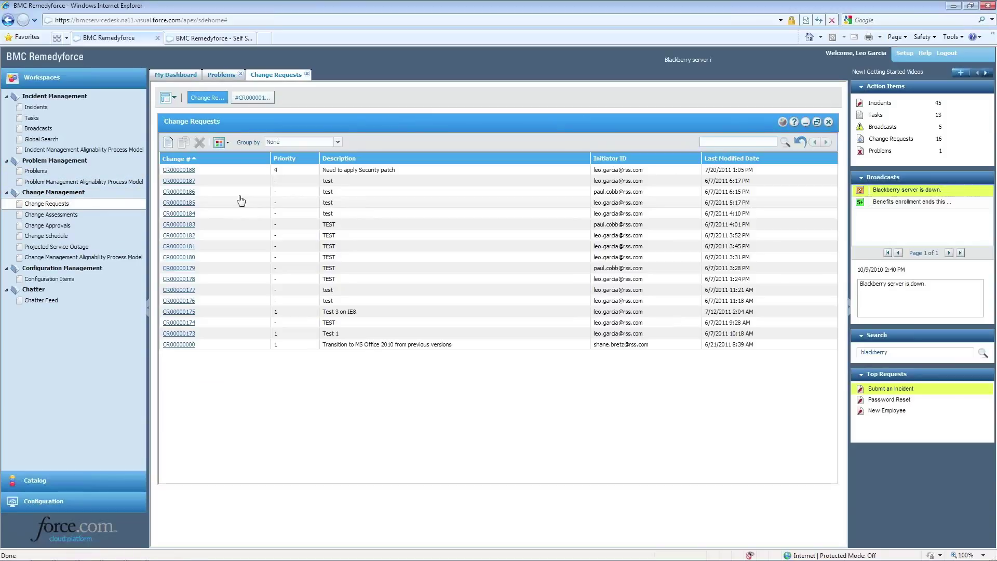
click(189, 171)
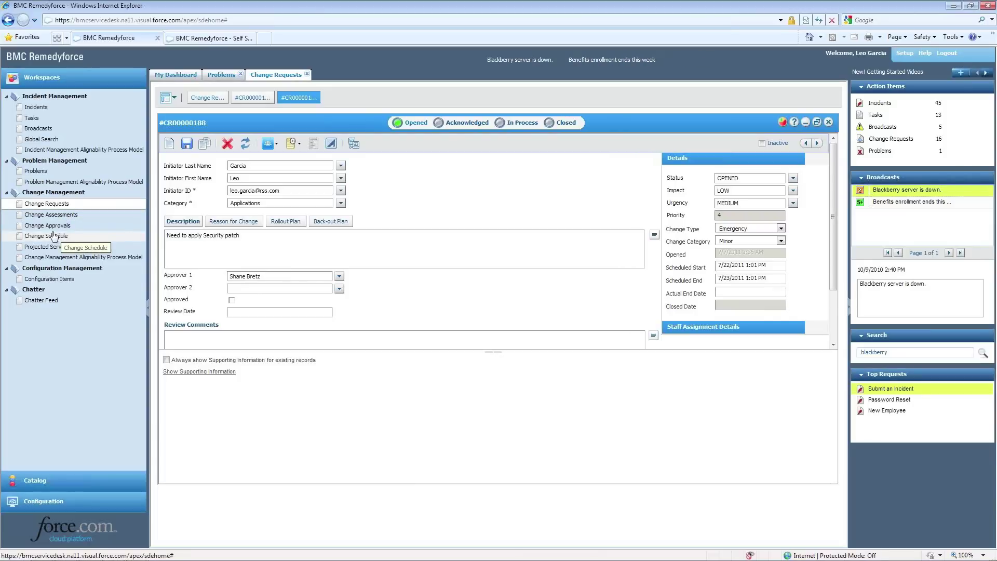
click(54, 235)
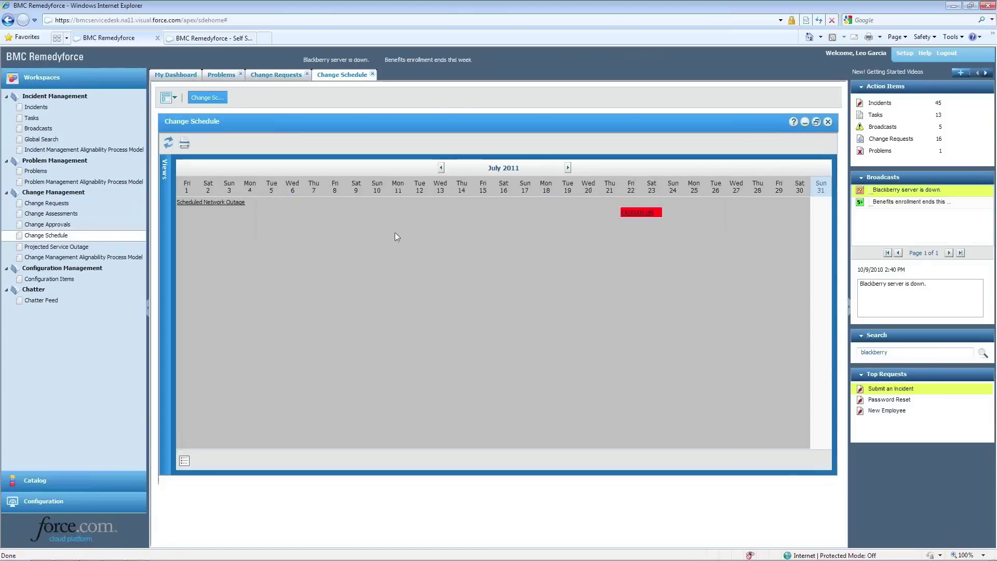
Inspect the July 2011 calendar events, expand the Views bar, and return to CR00000188
mouse_move(537, 208)
mouse_move(627, 212)
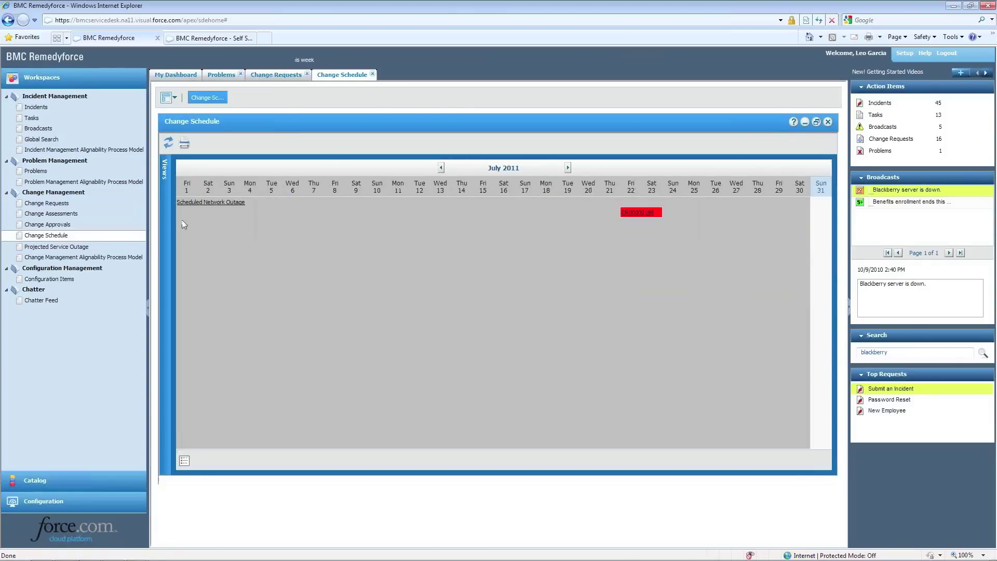
mouse_move(252, 214)
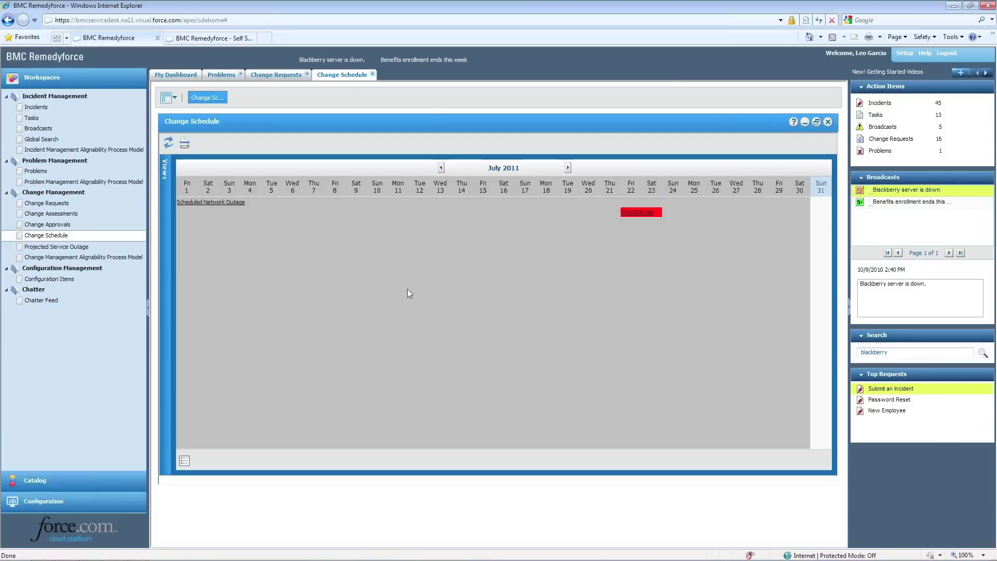
click(165, 259)
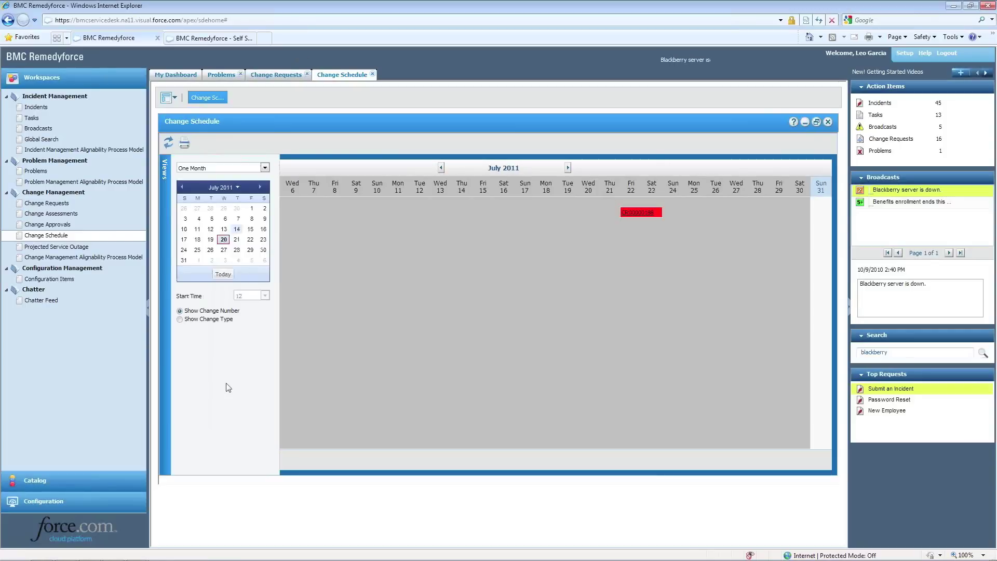
click(276, 77)
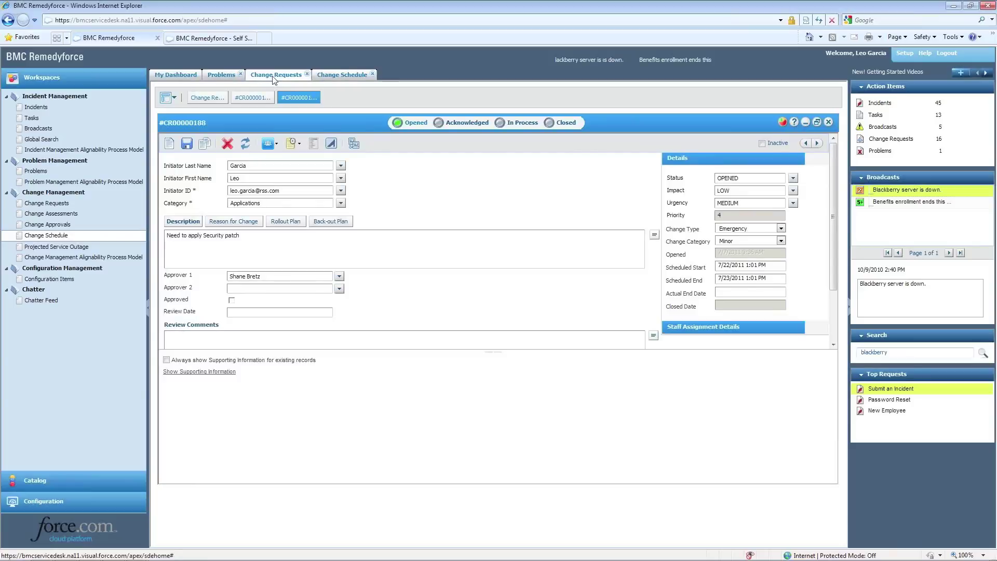
Open change assessment #00000011 from CR00000188's supporting information, then return to the change request
click(217, 372)
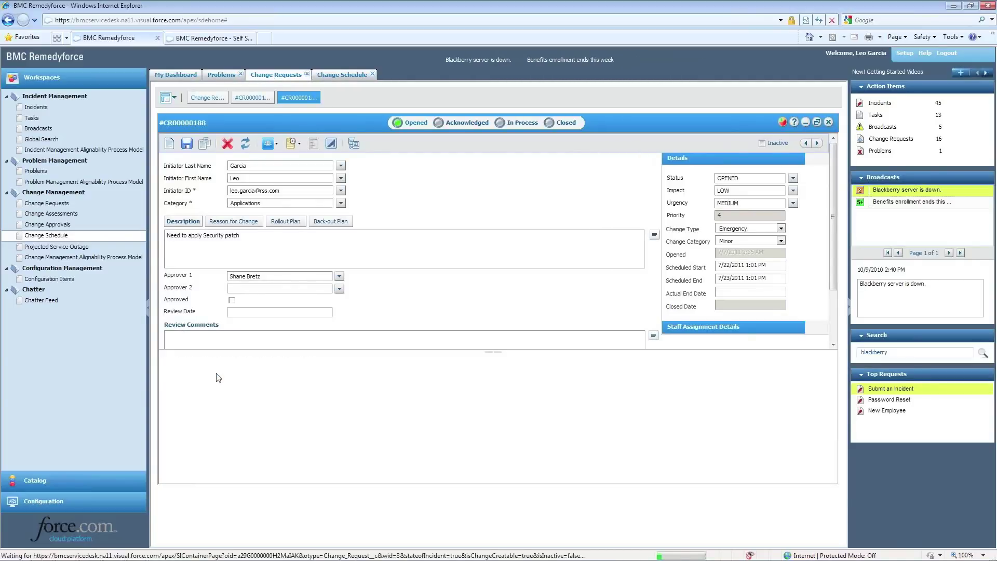
click(203, 413)
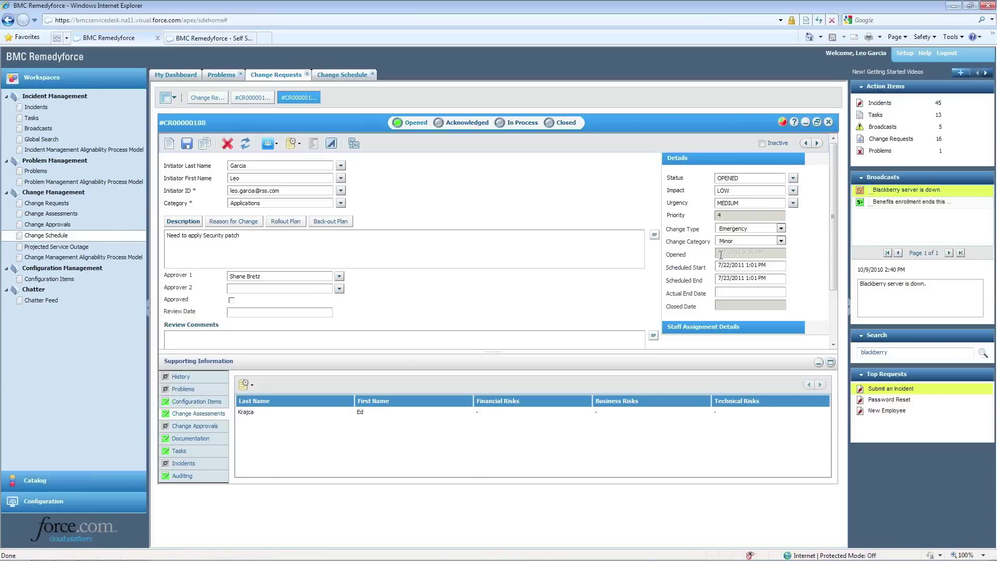
double_click(286, 412)
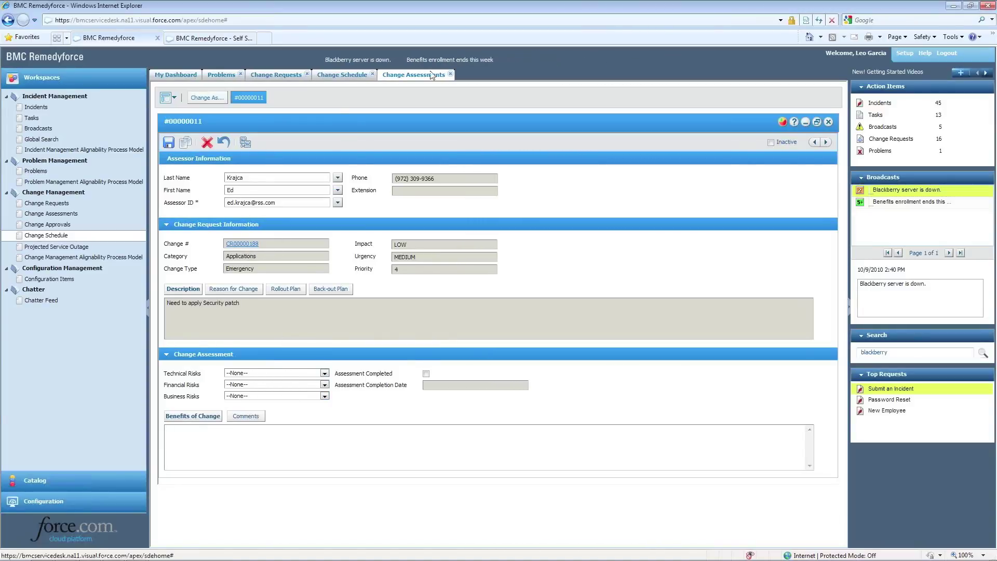
click(265, 77)
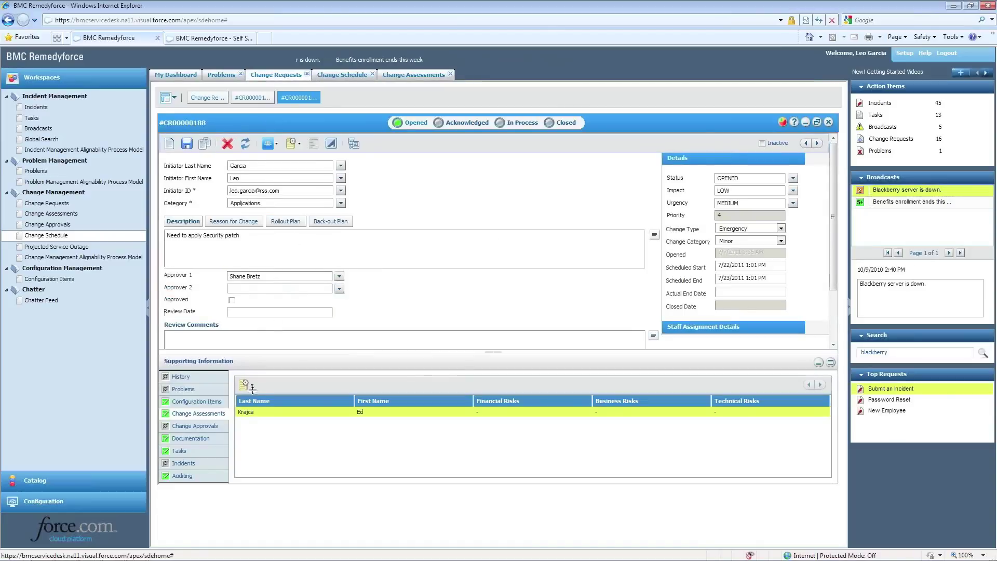